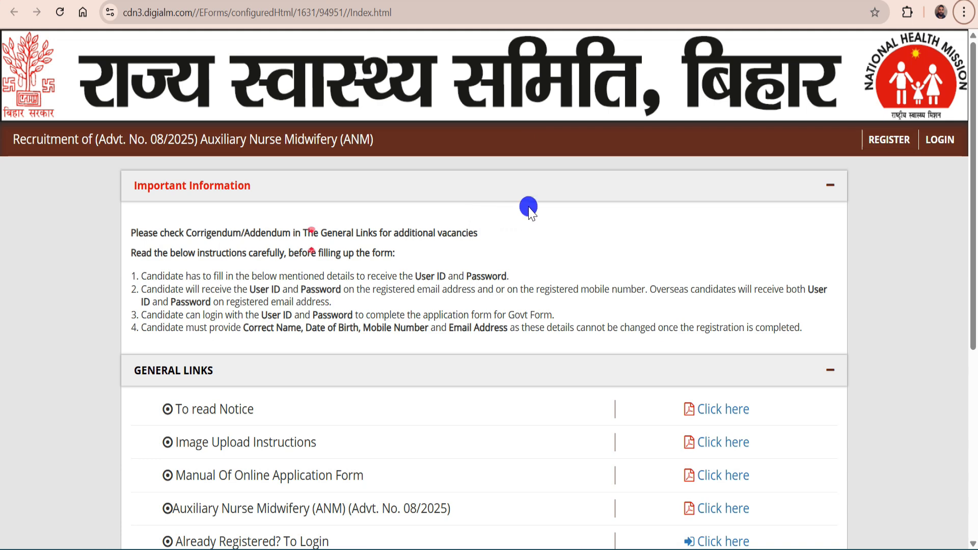
Open the Auxiliary Nurse Midwifery (ANM) Advt. No. 08/2025 PDF from General Links
scroll(529, 209, "down", 5)
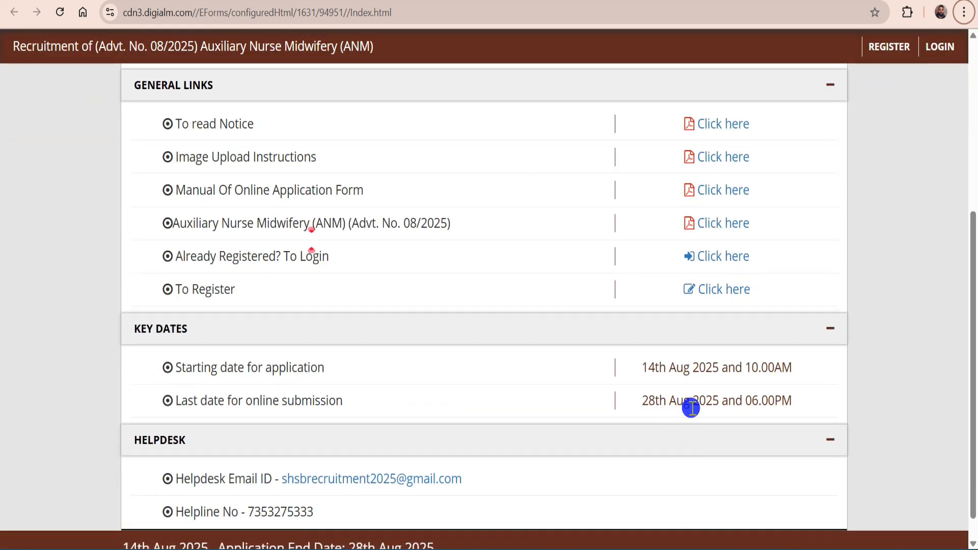
left_click(584, 2)
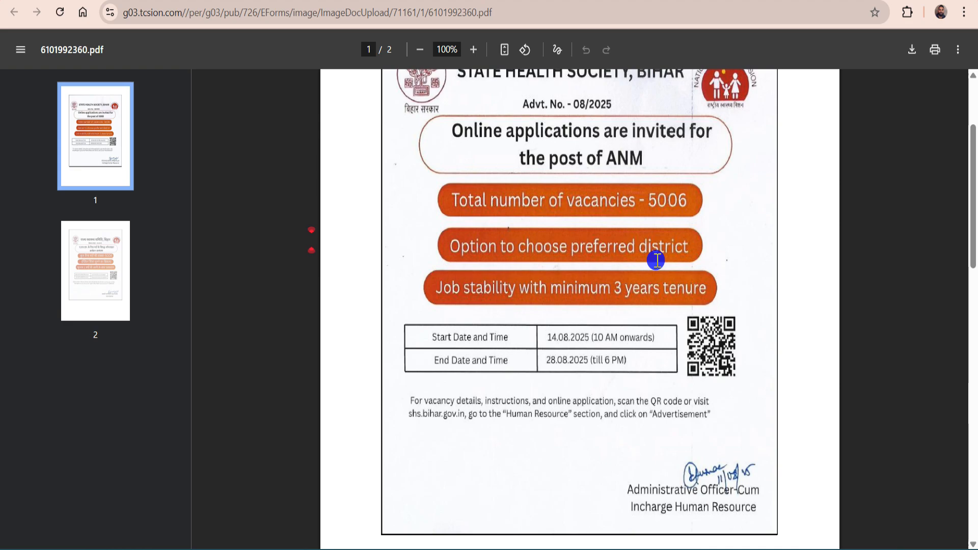
Return from the advertisement PDF tab to the recruitment portal page
left_click(433, 1)
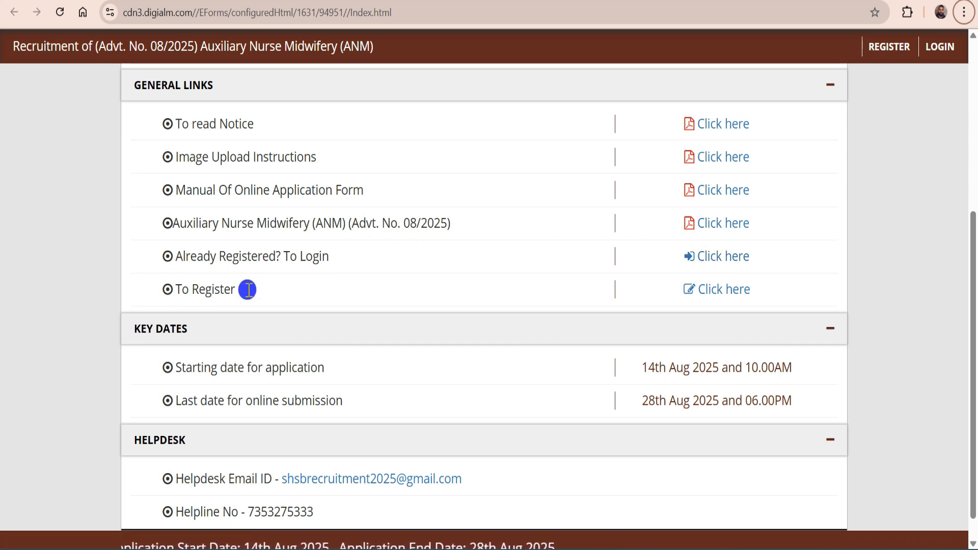
Open the new candidate registration form and fill in the first, middle and last names
left_click(698, 289)
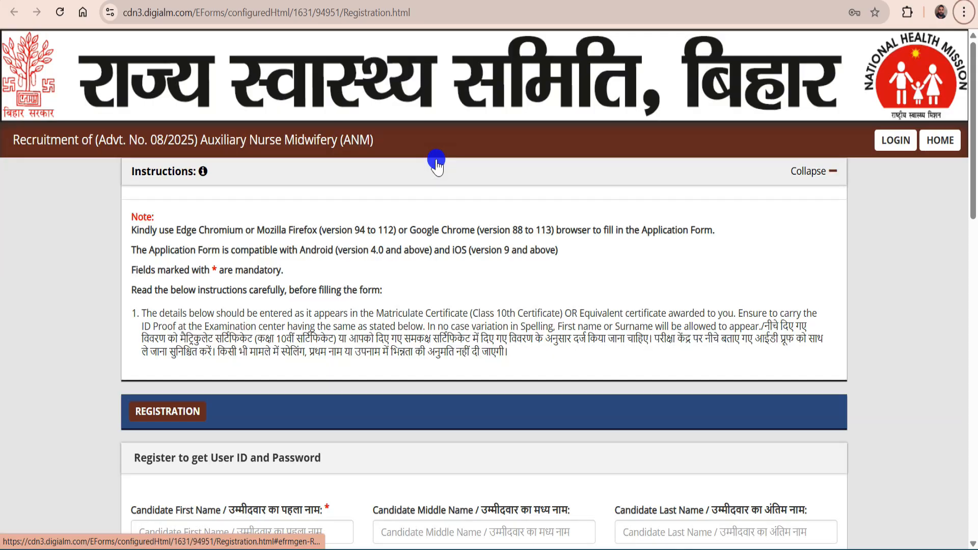
scroll(372, 228, "down", 2)
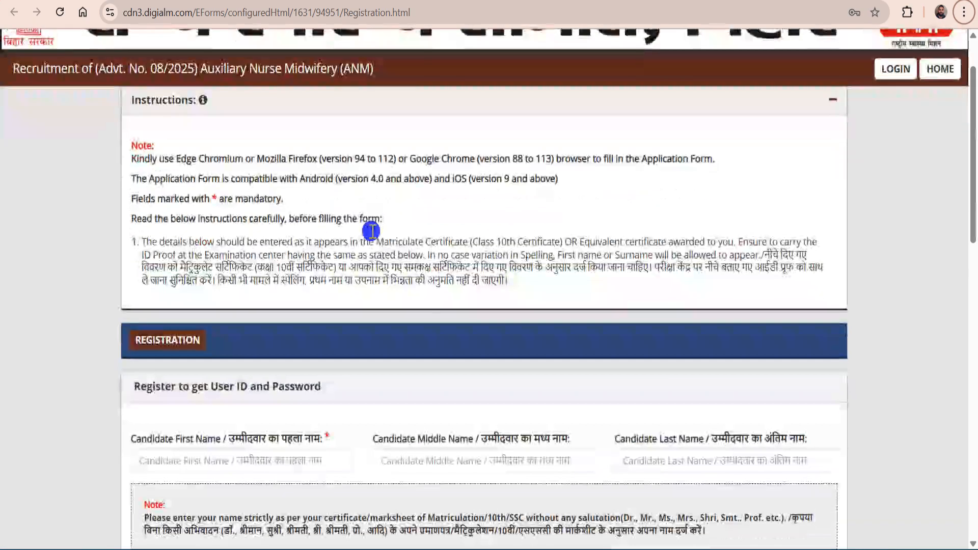
scroll(371, 231, "down", 4)
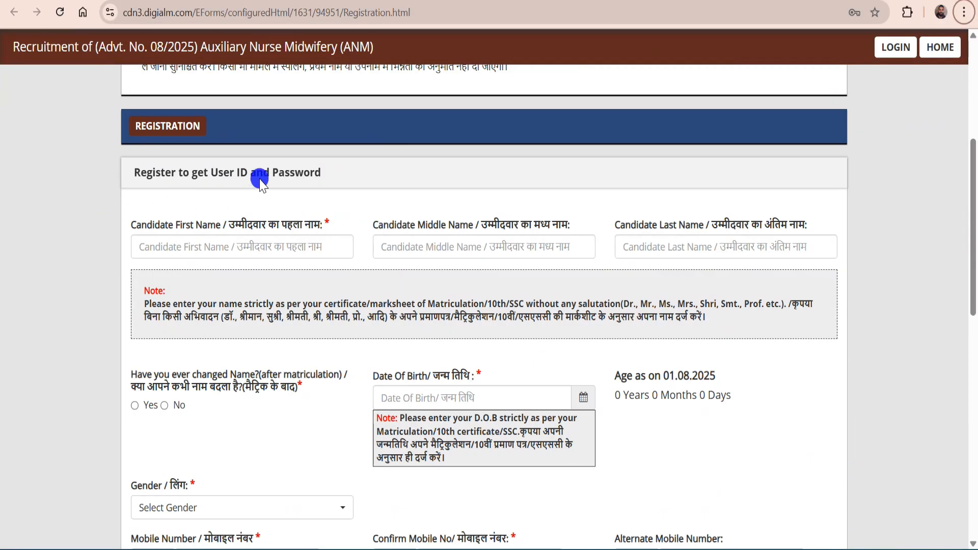
left_click(215, 247)
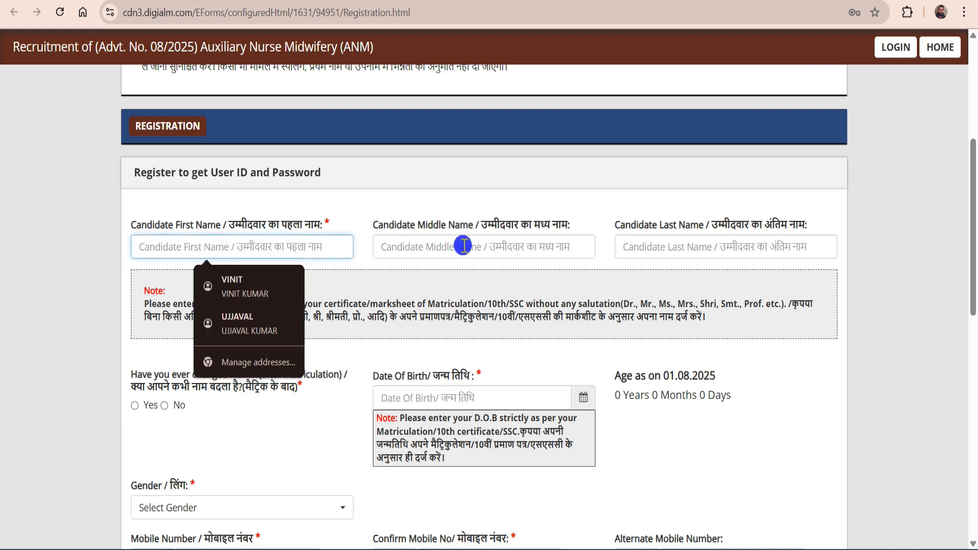
left_click(528, 246)
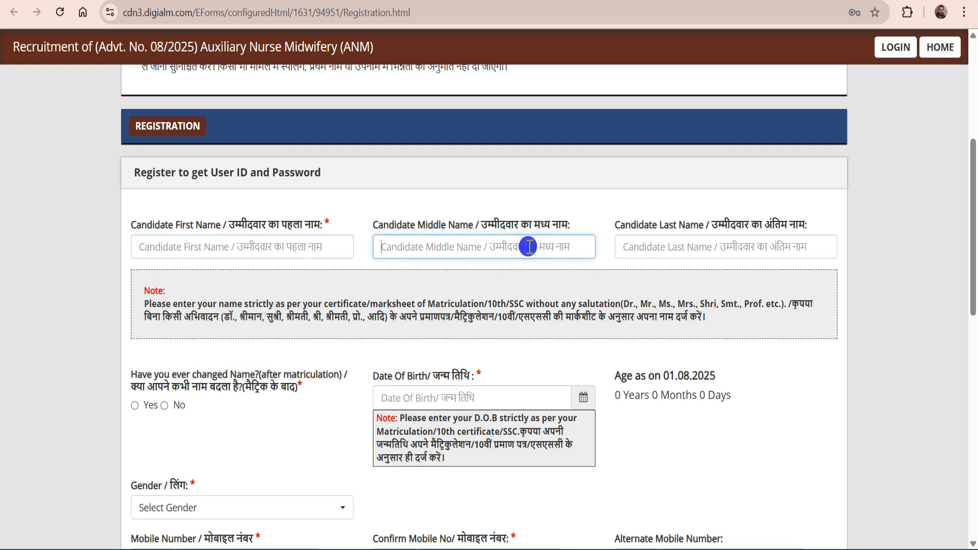
left_click(675, 247)
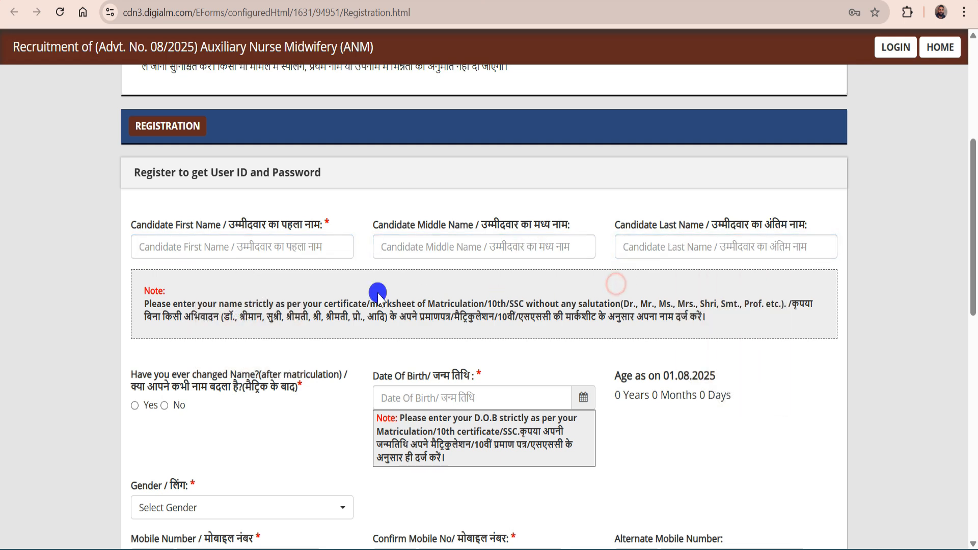
scroll(378, 290, "down", 4)
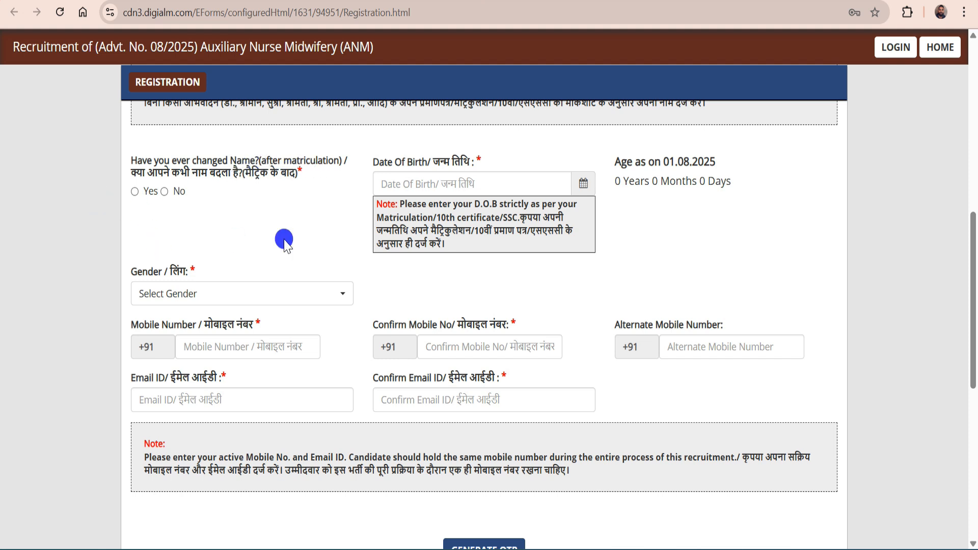
Answer No to the name-change question and set date of birth to 02/01/2001
left_click(165, 194)
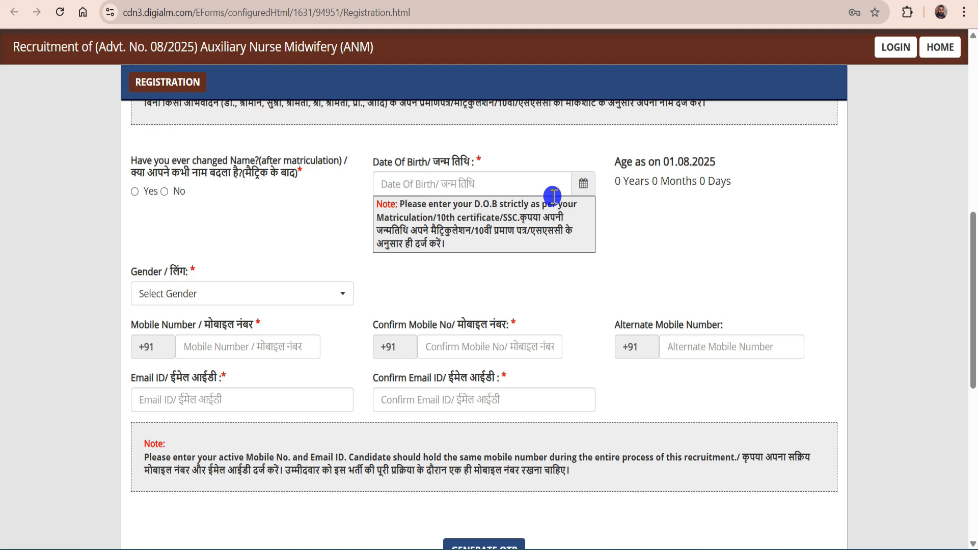
left_click(575, 184)
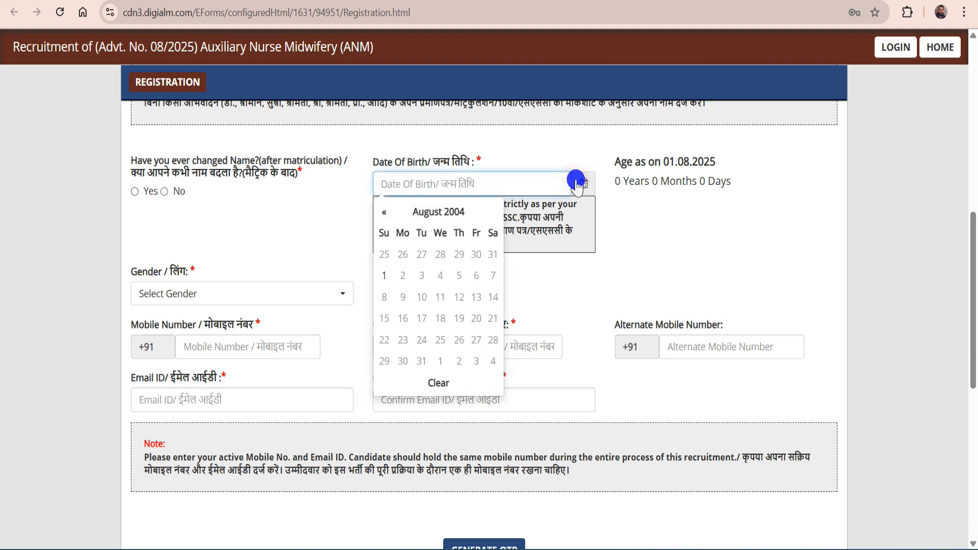
left_click(447, 212)
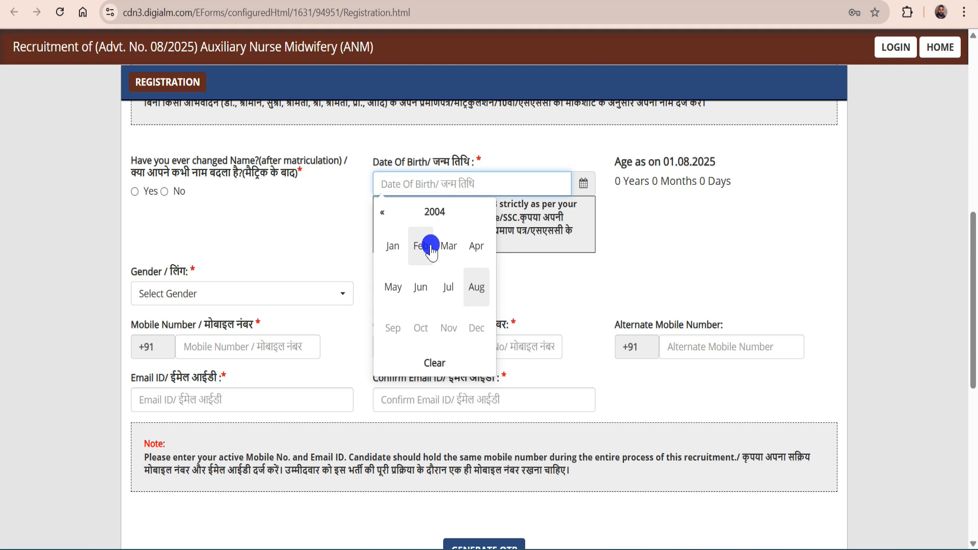
left_click(395, 212)
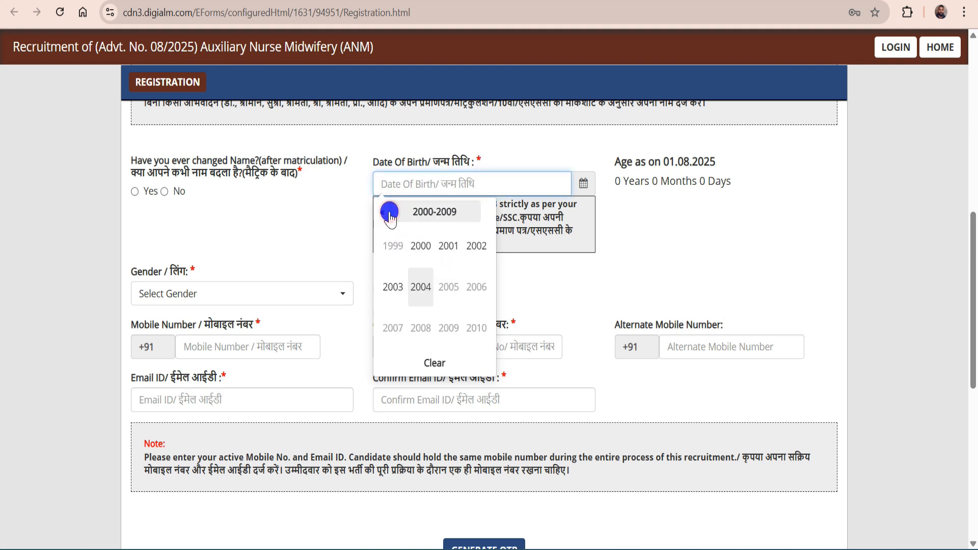
left_click(447, 247)
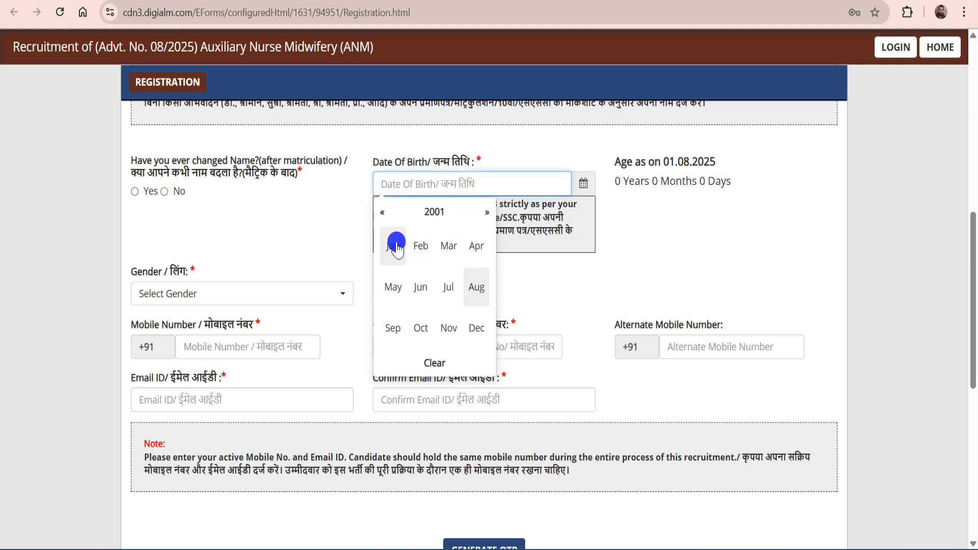
left_click(396, 247)
left_click(408, 253)
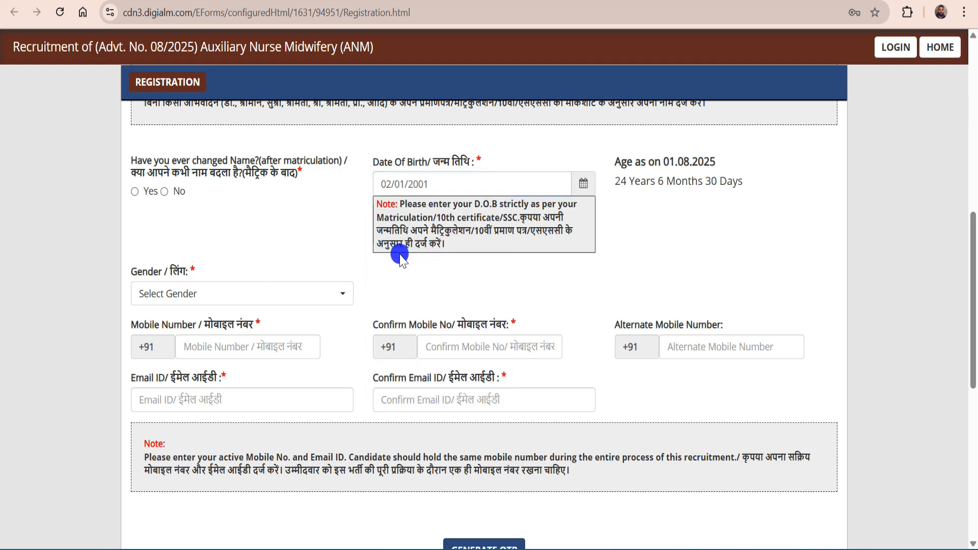
scroll(230, 273, "down", 1)
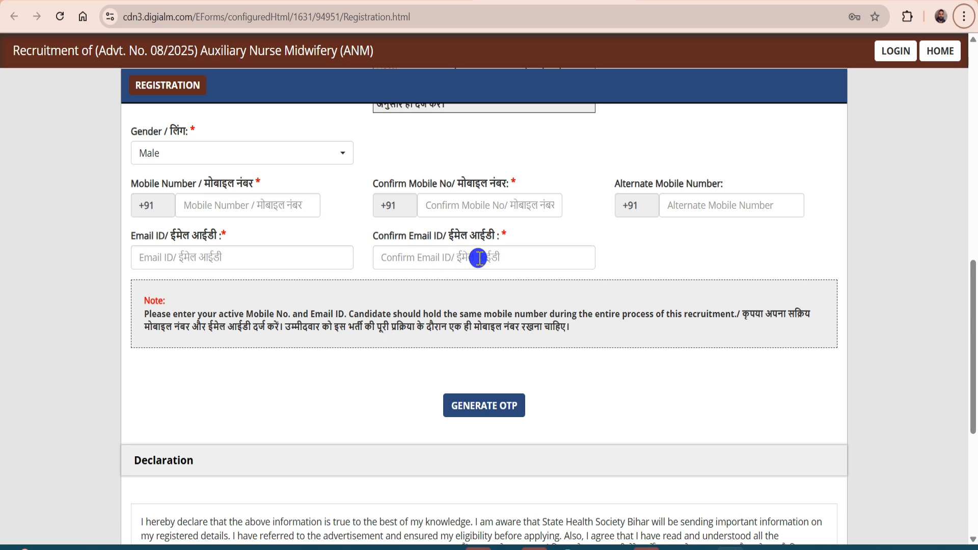
scroll(479, 259, "down", 3)
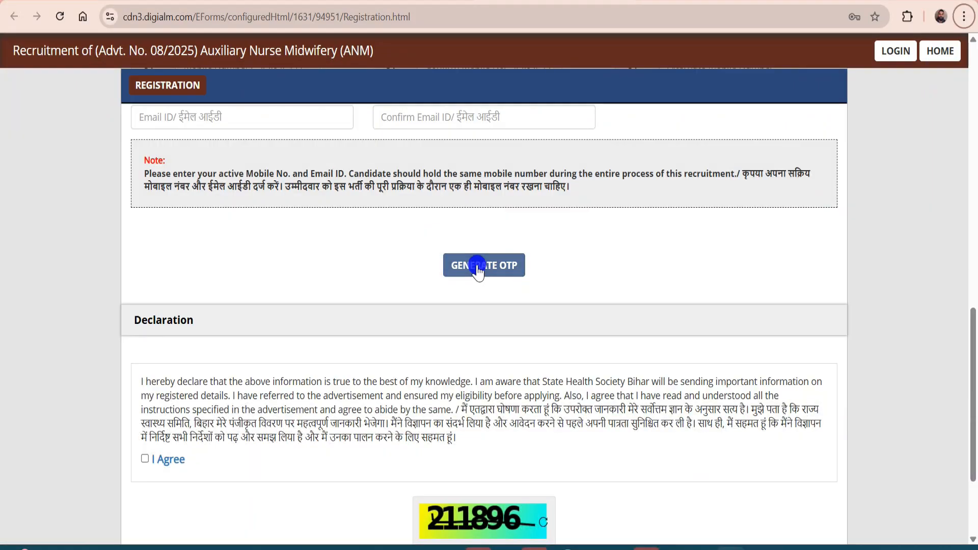
Request the registration OTPs by solving the captcha, then dismiss the OTP-sent alert
left_click(478, 269)
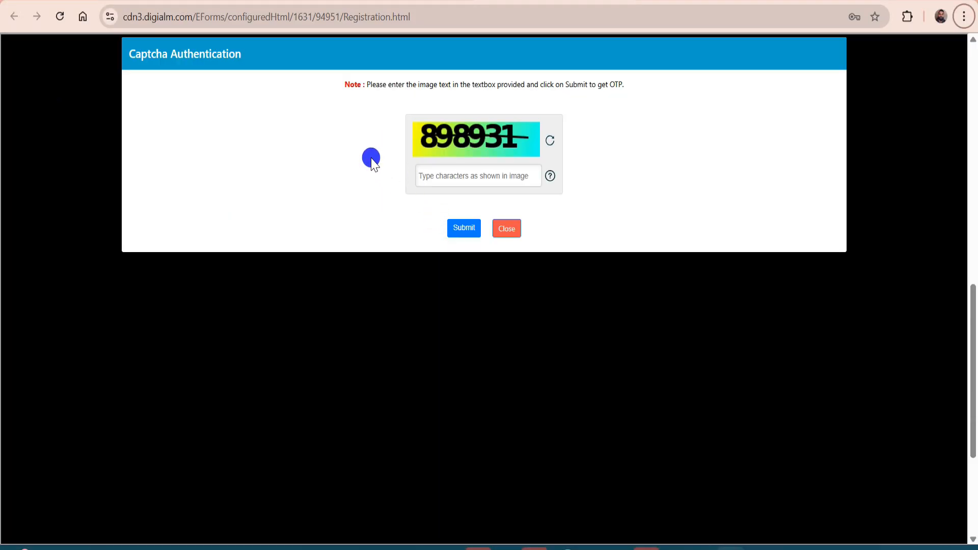
left_click(479, 178)
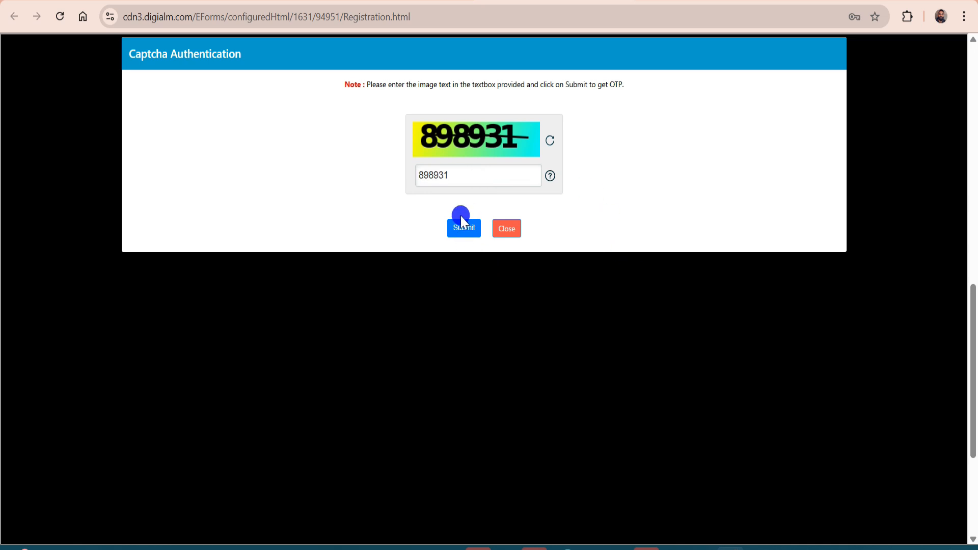
left_click(462, 224)
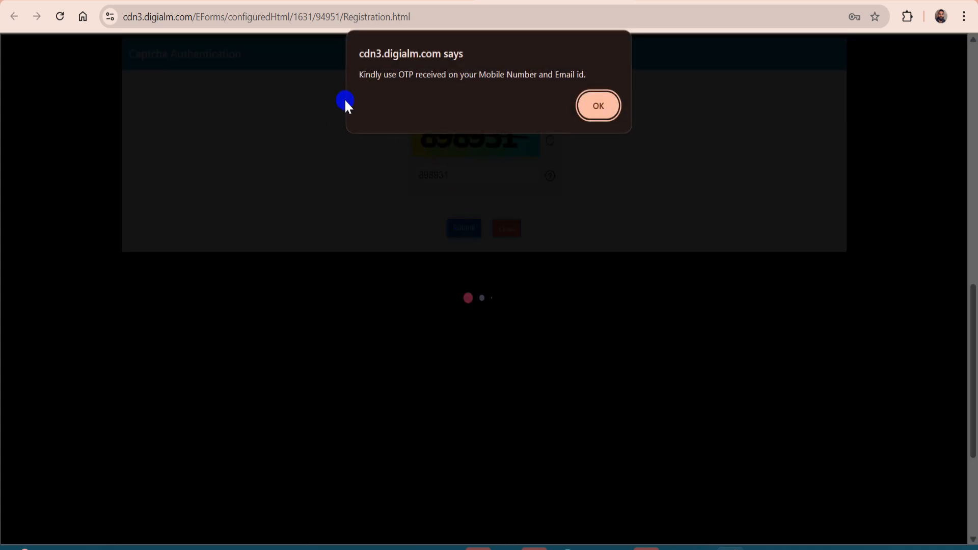
key("Return")
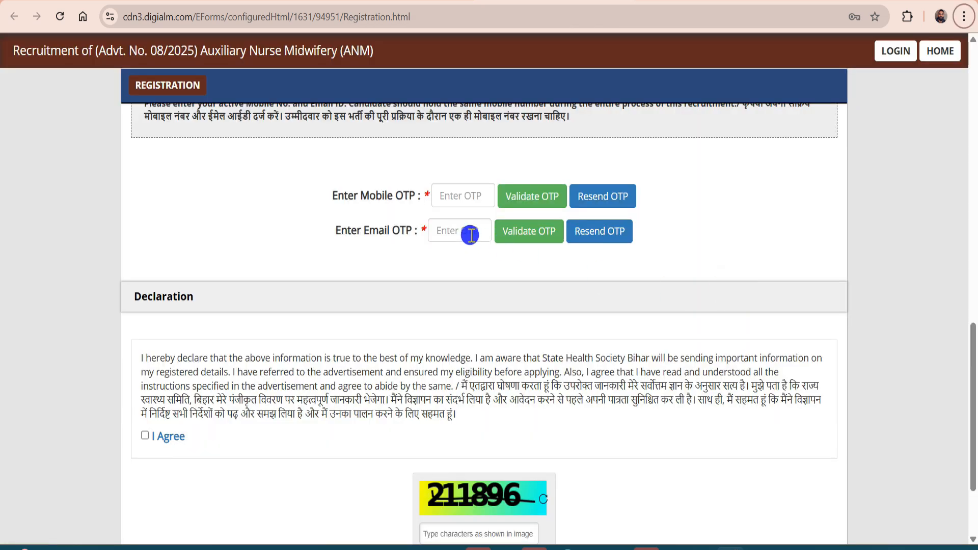
Enter the mobile and email OTPs, tick I Agree, fill the captcha and reverify
left_click(442, 196)
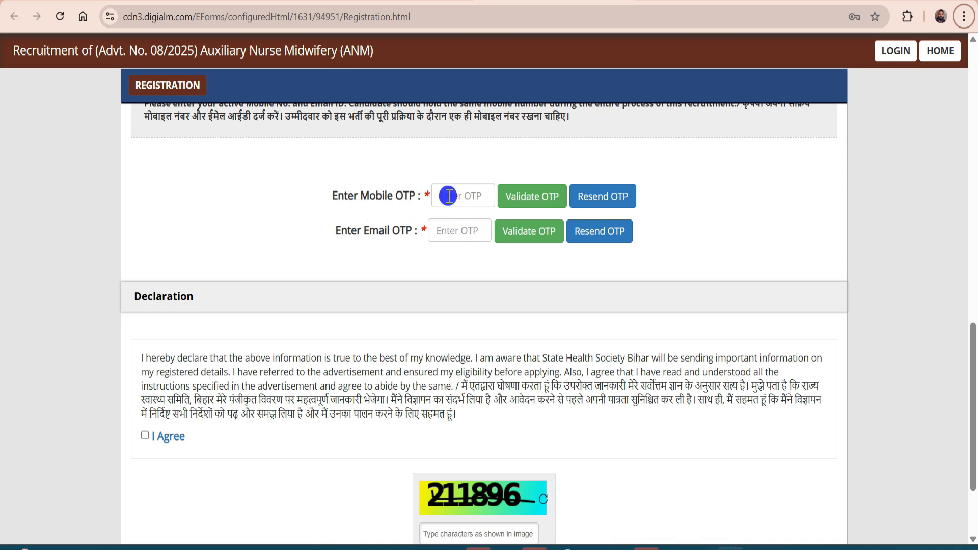
left_click(437, 228)
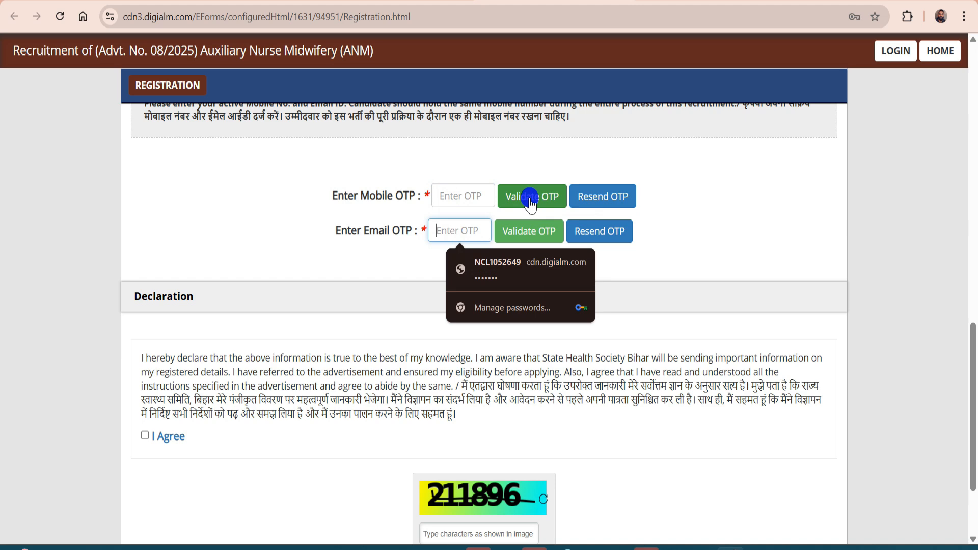
left_click(145, 438)
scroll(364, 410, "down", 2)
left_click(468, 527)
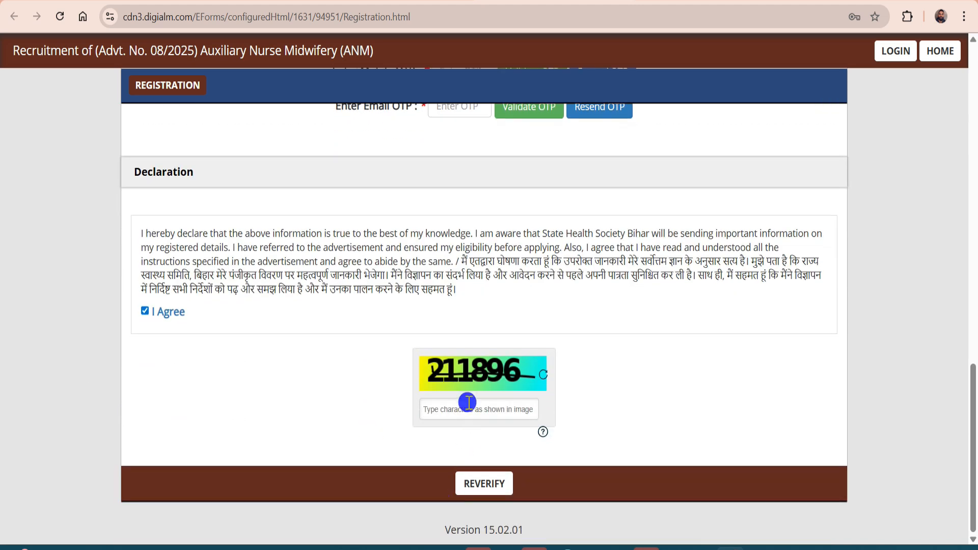
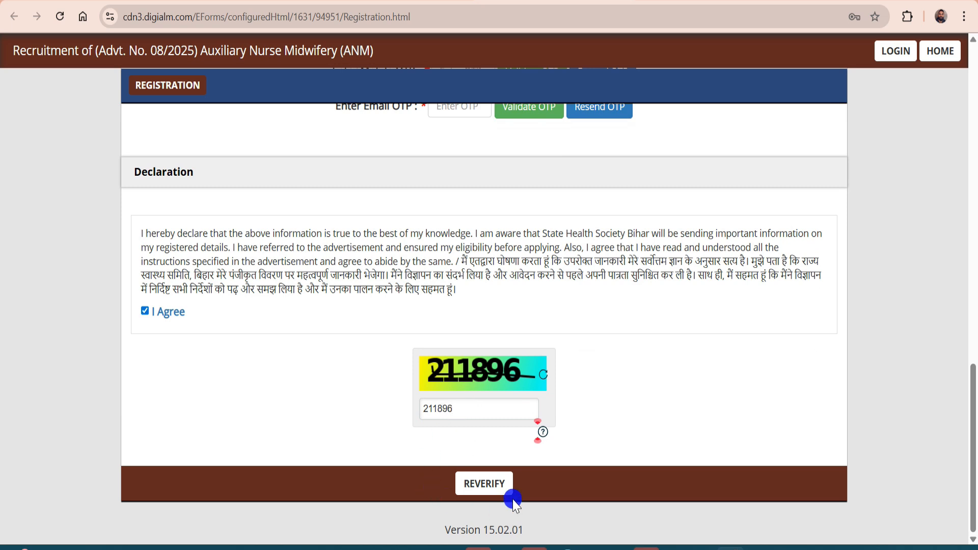
left_click(500, 487)
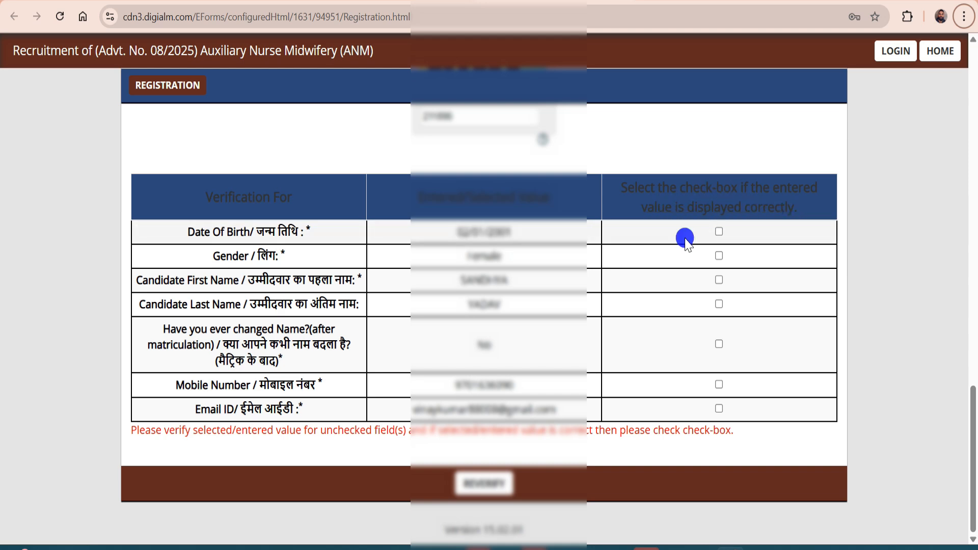
Confirm DOB, gender, names, name-change answer, mobile and email, then submit the registration
left_click(716, 234)
left_click(719, 255)
left_click(719, 280)
left_click(718, 304)
left_click(718, 344)
left_click(719, 386)
left_click(719, 409)
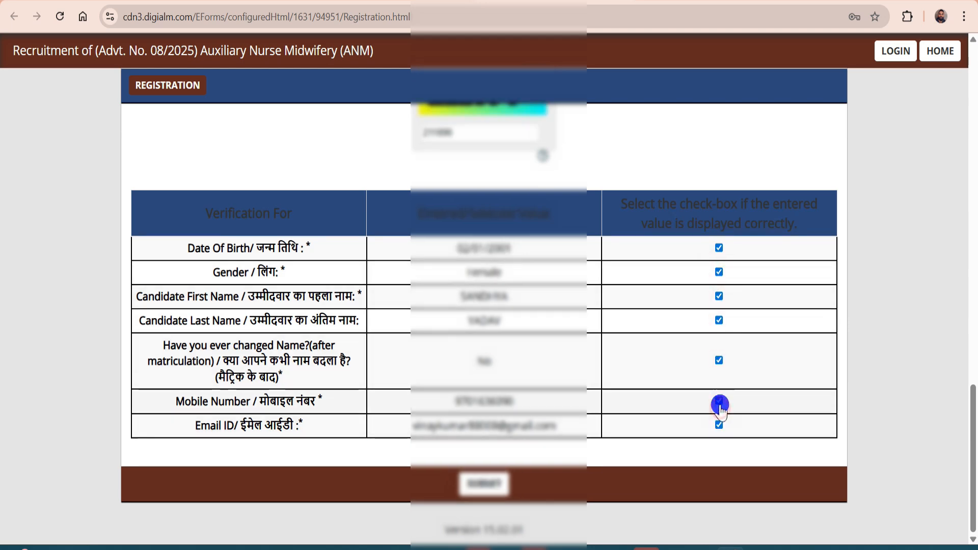
left_click(489, 486)
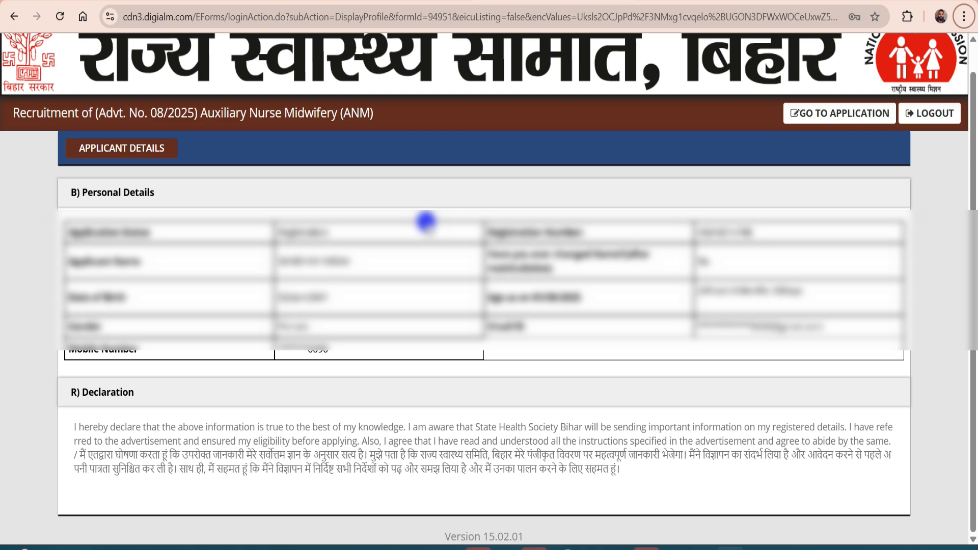
Open the application form, set marital status Unmarried and religion Hindu, and fill parents' names
left_click(832, 114)
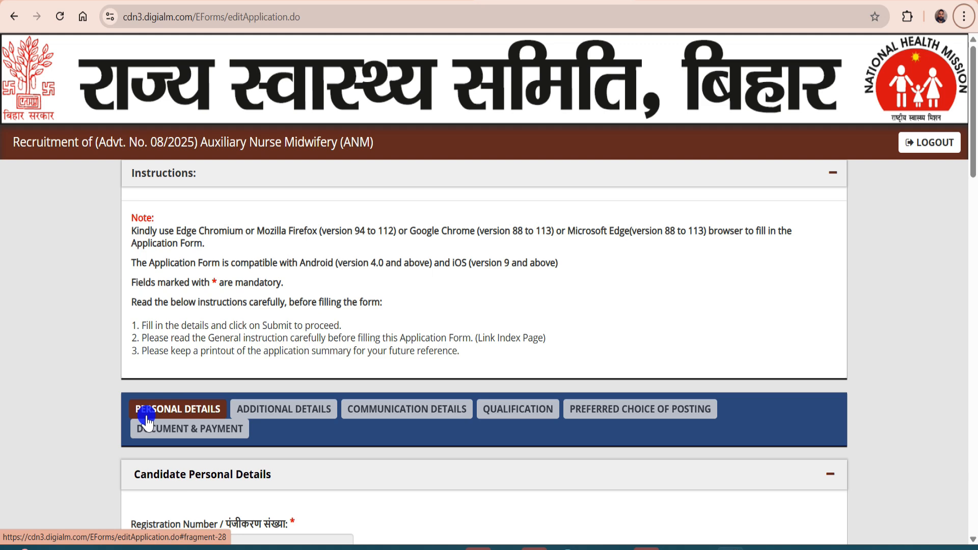
scroll(435, 371, "down", 10)
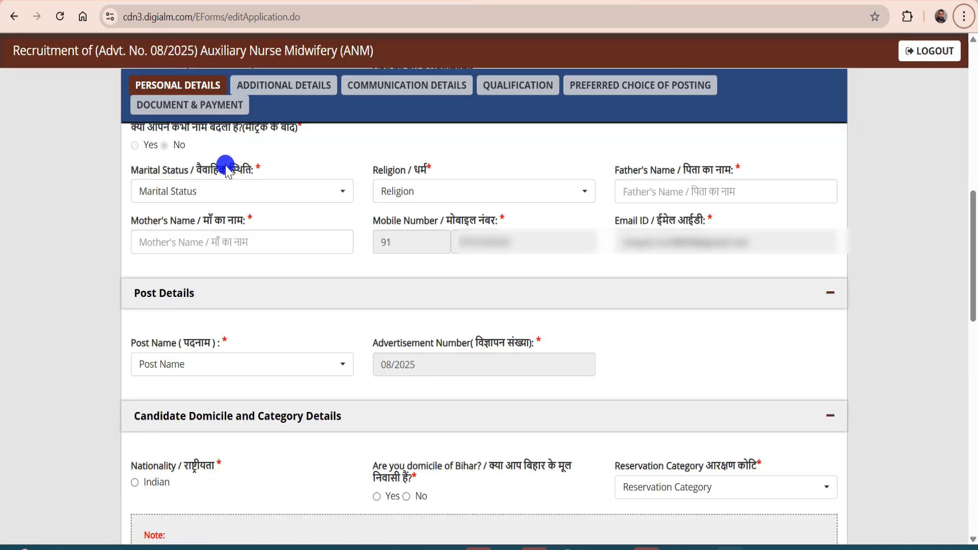
left_click(238, 199)
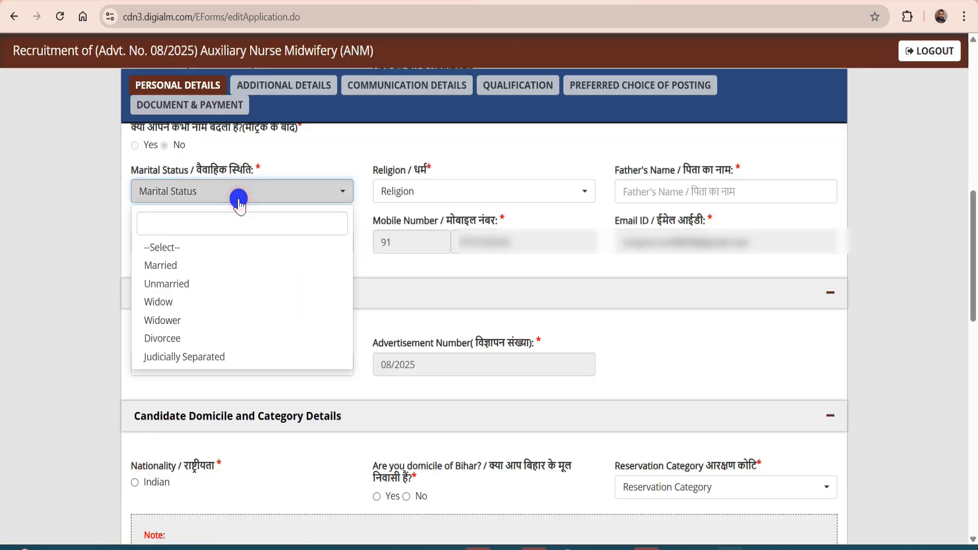
left_click(184, 283)
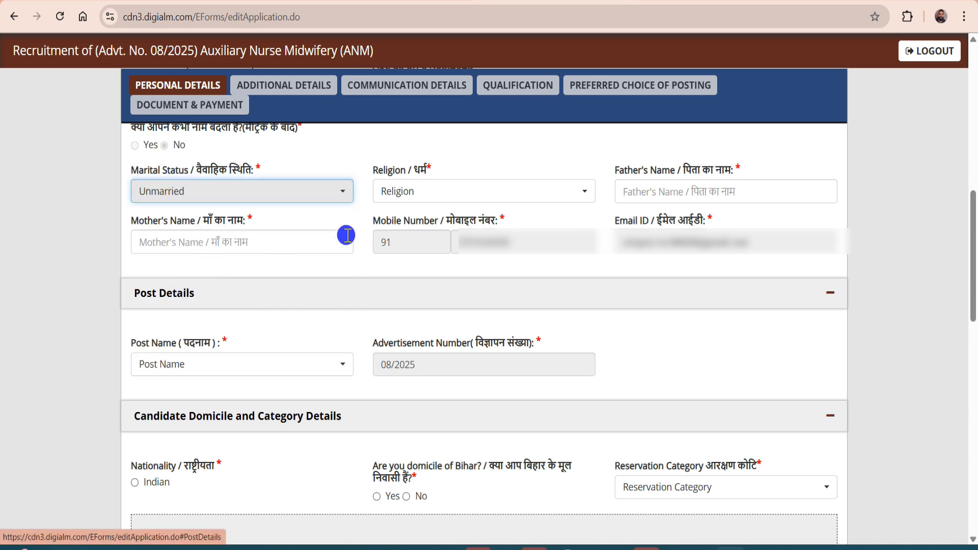
left_click(399, 191)
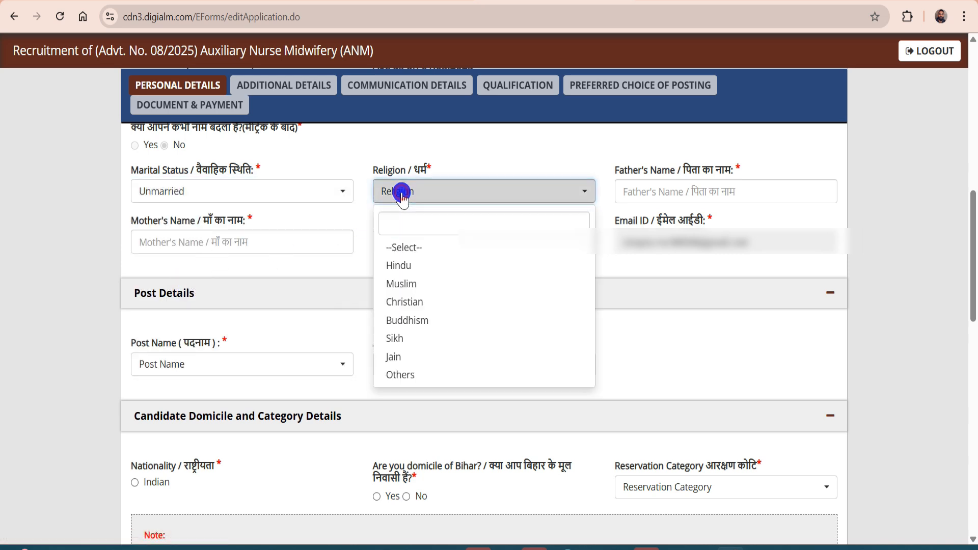
left_click(407, 265)
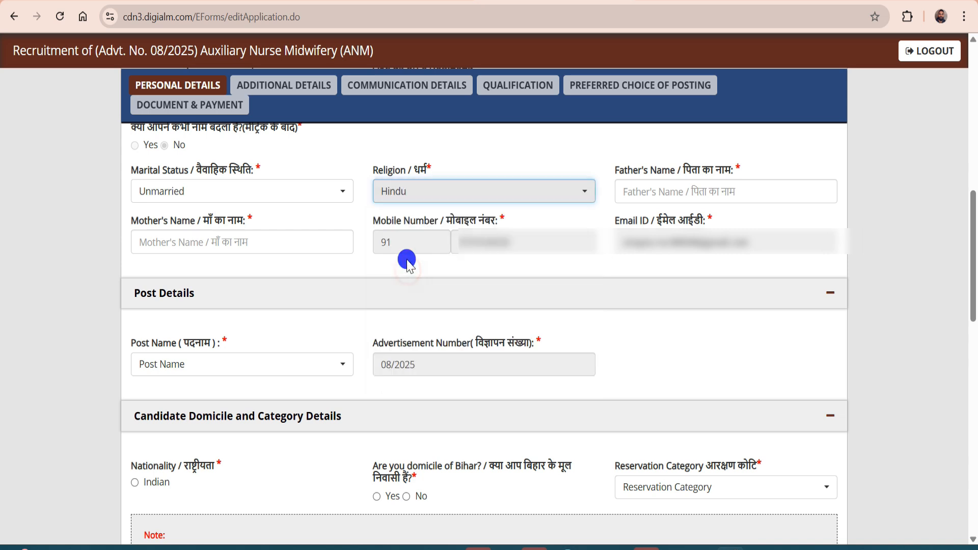
left_click(657, 191)
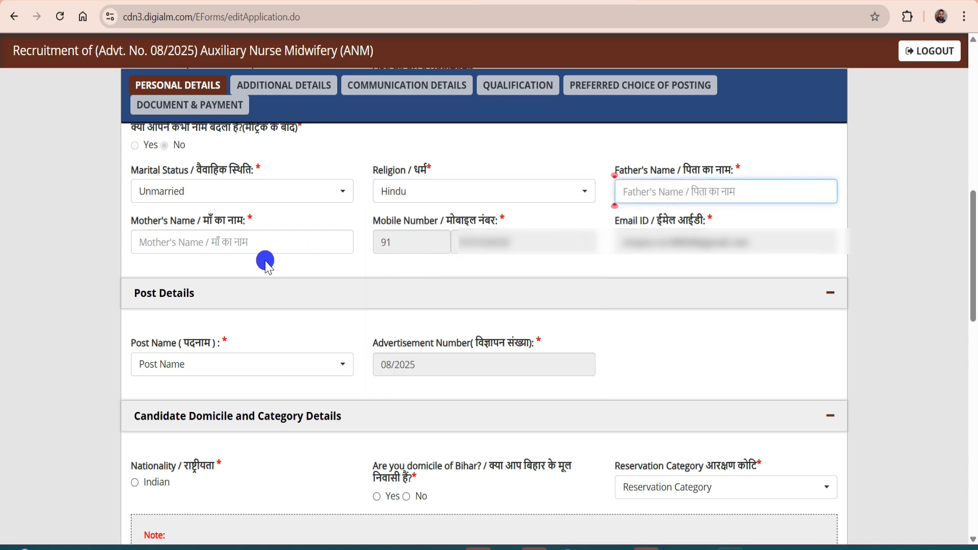
left_click(247, 247)
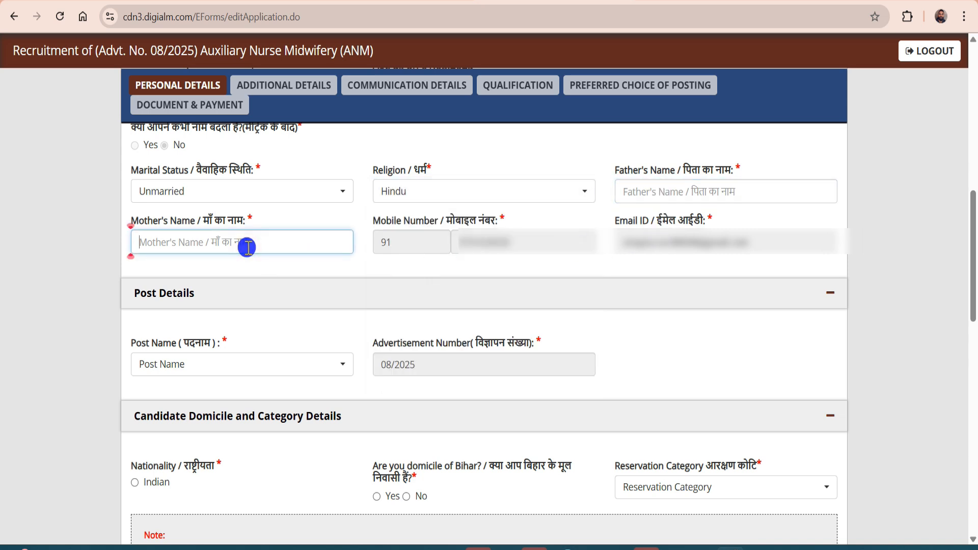
Apply for the ANM post with Indian nationality and Bihar domicile set to Yes
scroll(247, 248, "down", 2)
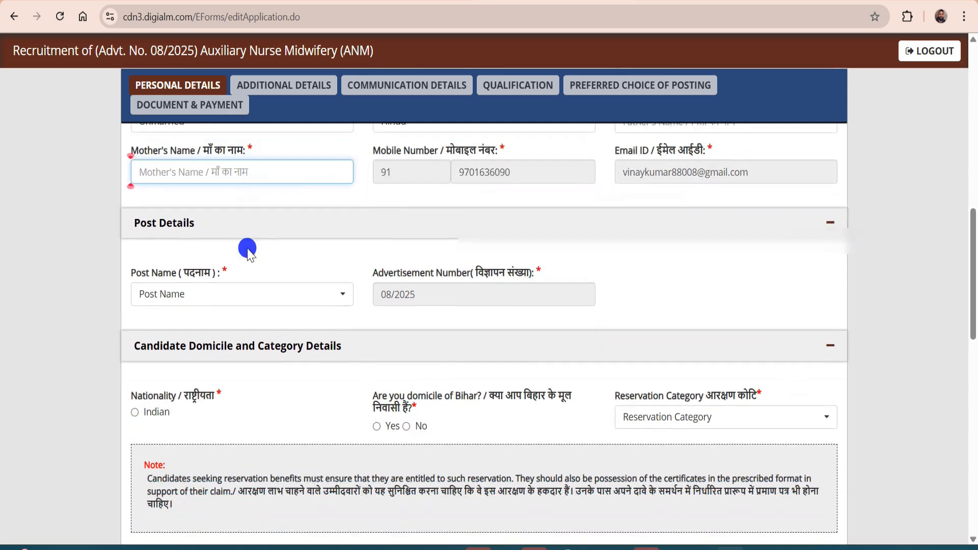
scroll(286, 255, "down", 2)
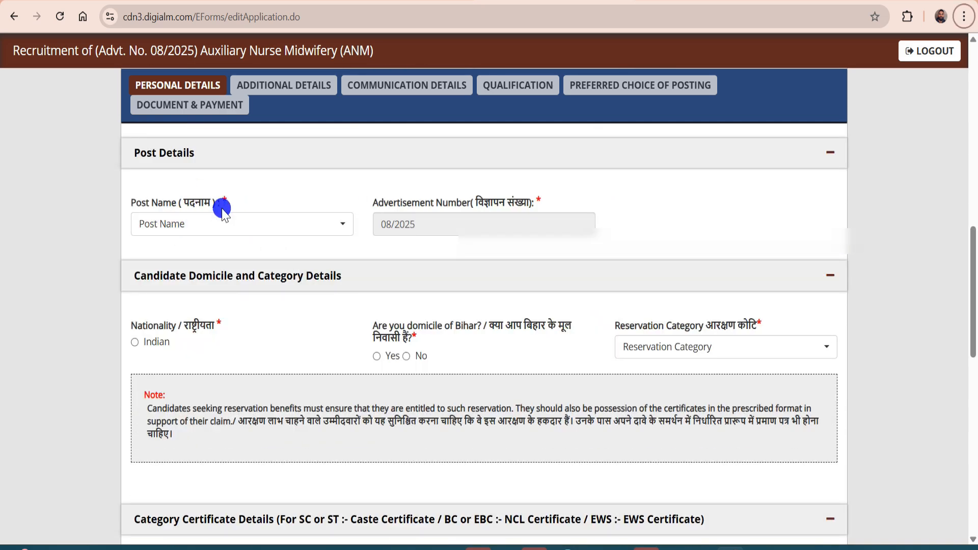
left_click(202, 223)
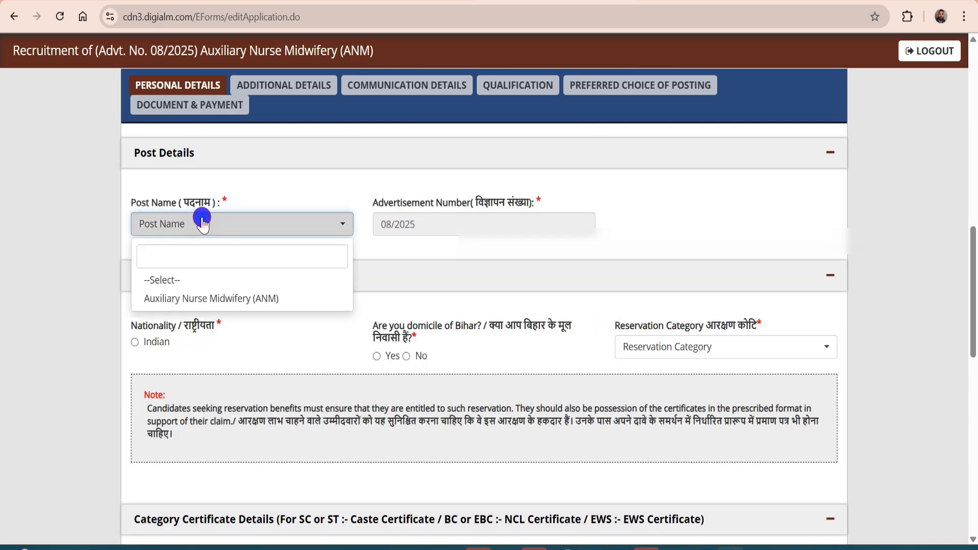
left_click(237, 295)
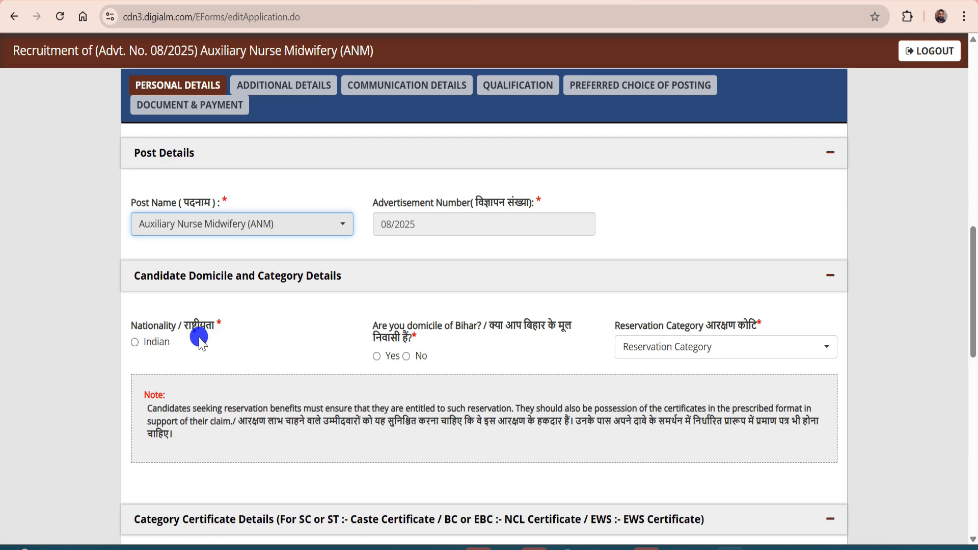
left_click(137, 343)
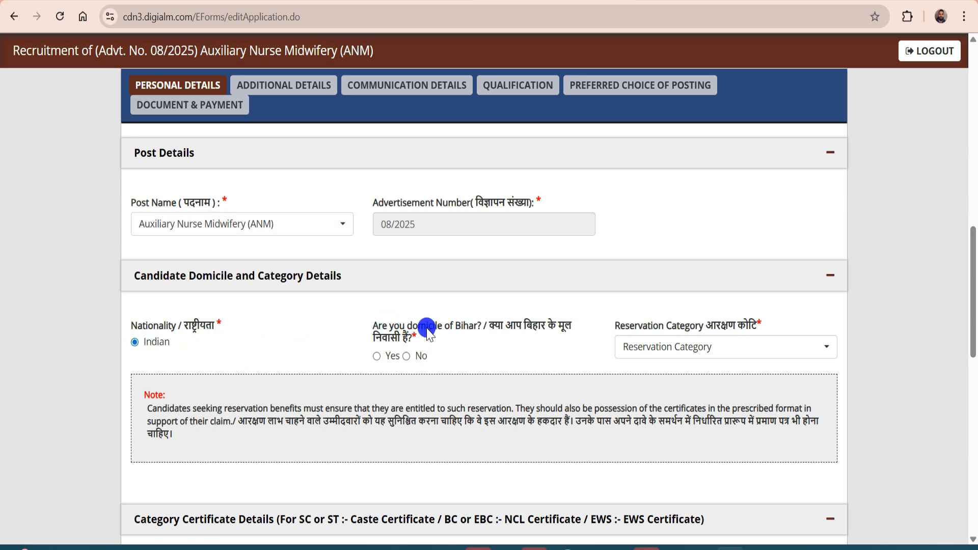
left_click(377, 357)
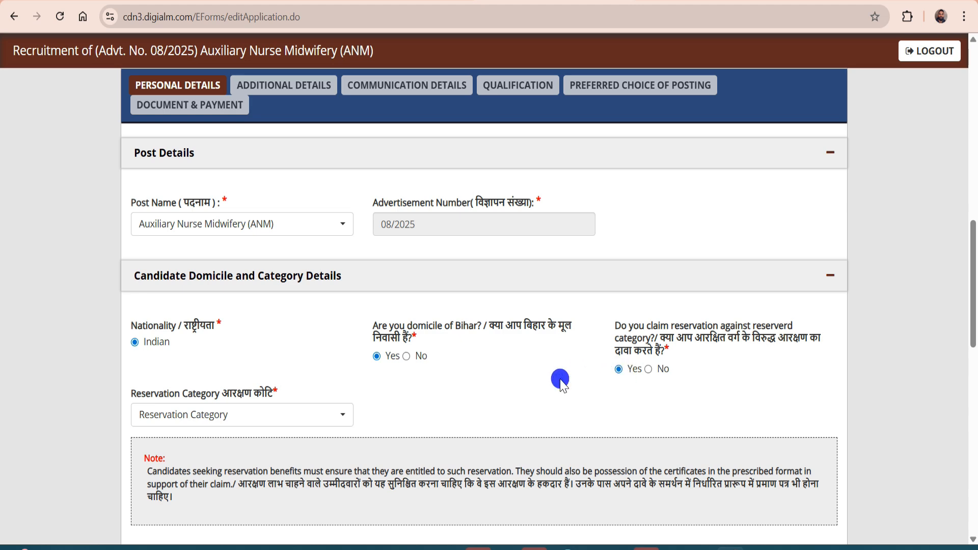
Set reservation category to Scheduled Tribes (ST) and caste to Asur, Agaria
scroll(596, 371, "down", 1)
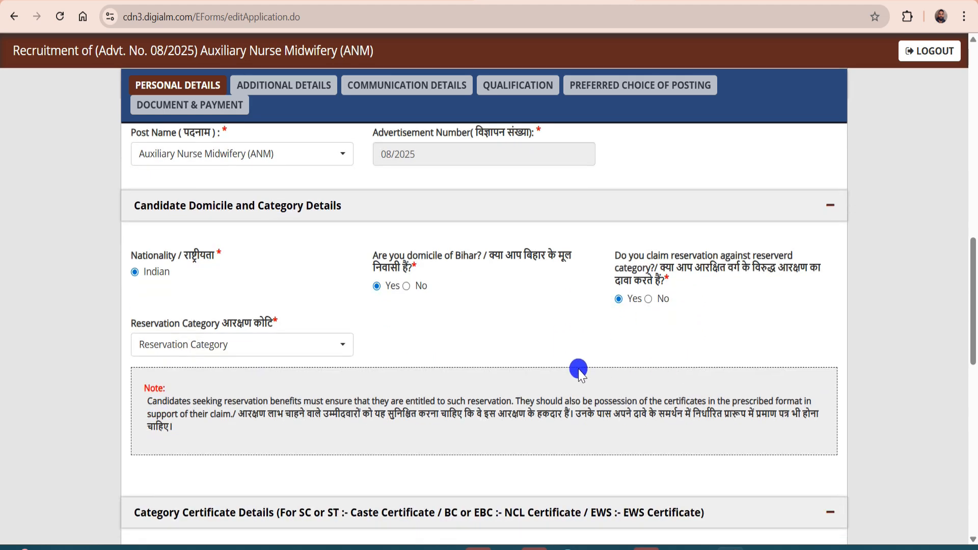
scroll(595, 371, "down", 1)
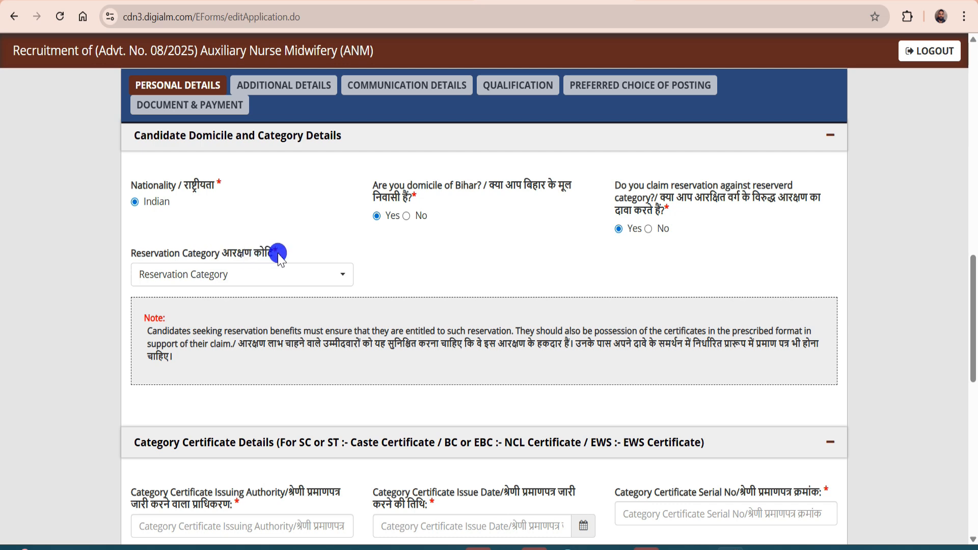
left_click(229, 275)
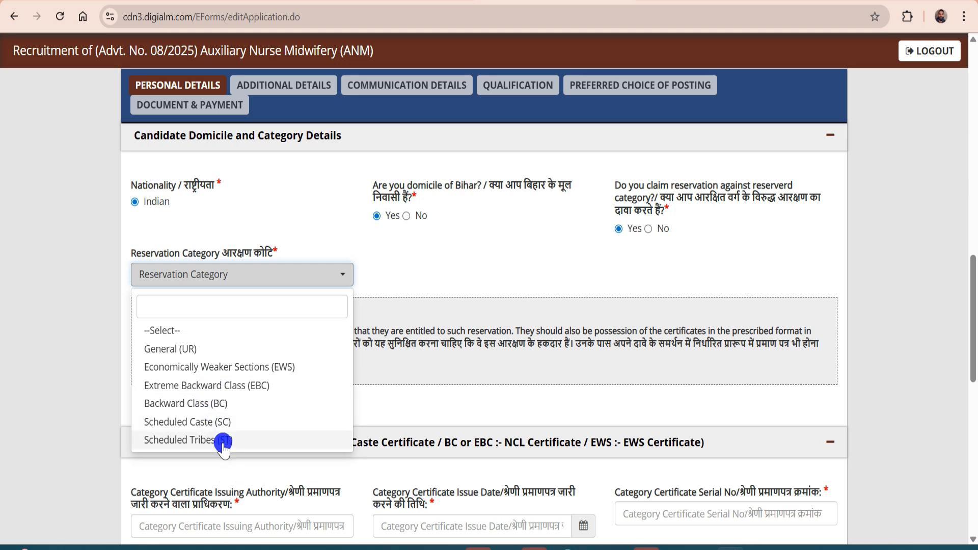
key("Return")
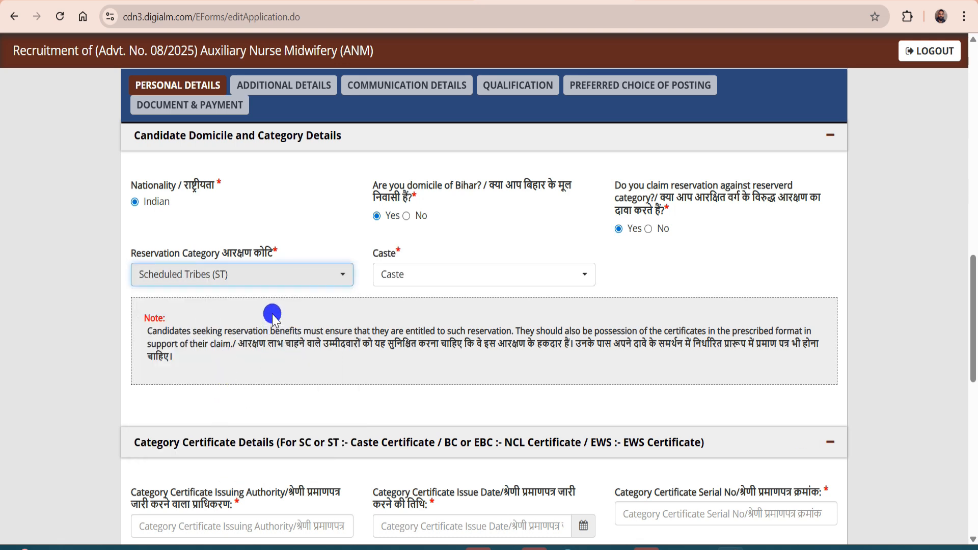
left_click(415, 275)
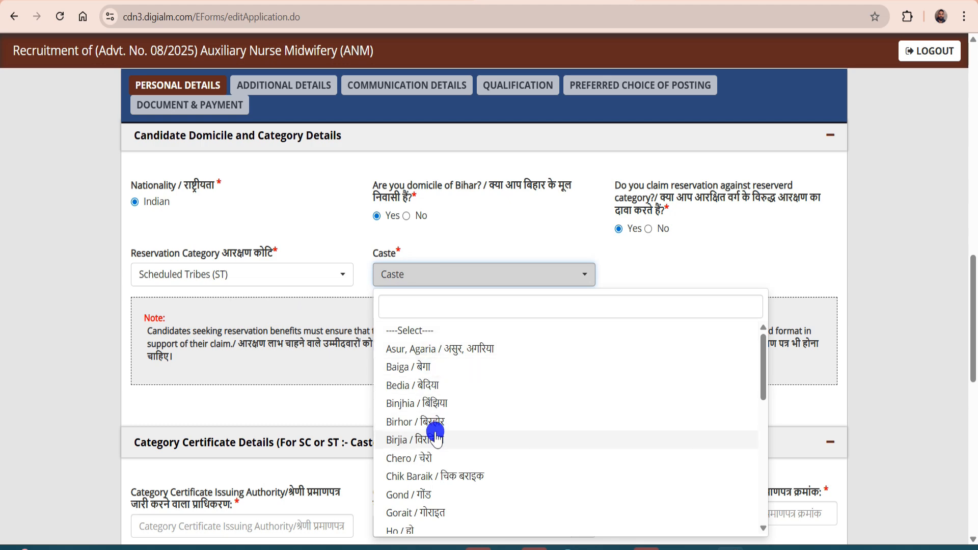
left_click(421, 350)
scroll(387, 349, "down", 4)
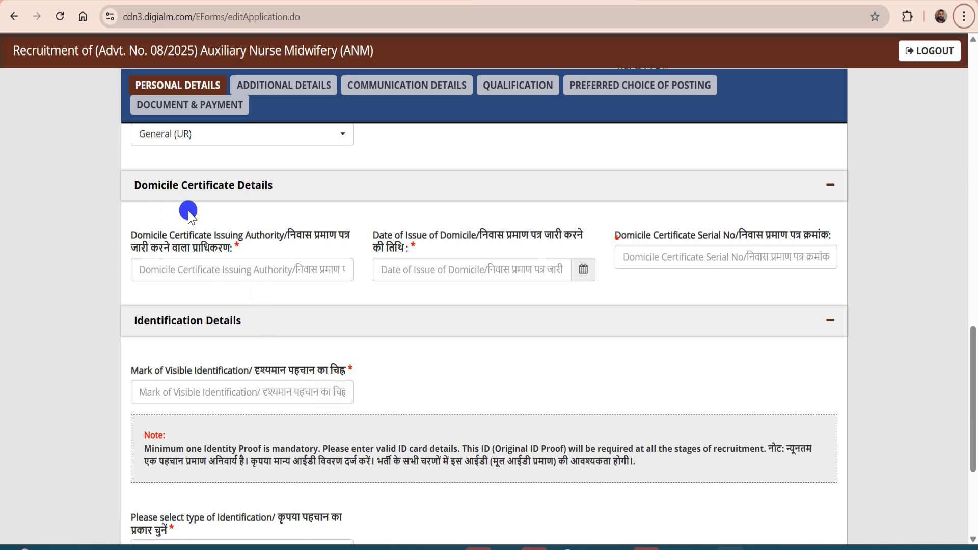
Fill the domicile certificate issuing authority, serial number and mark of visible identification
left_click(248, 272)
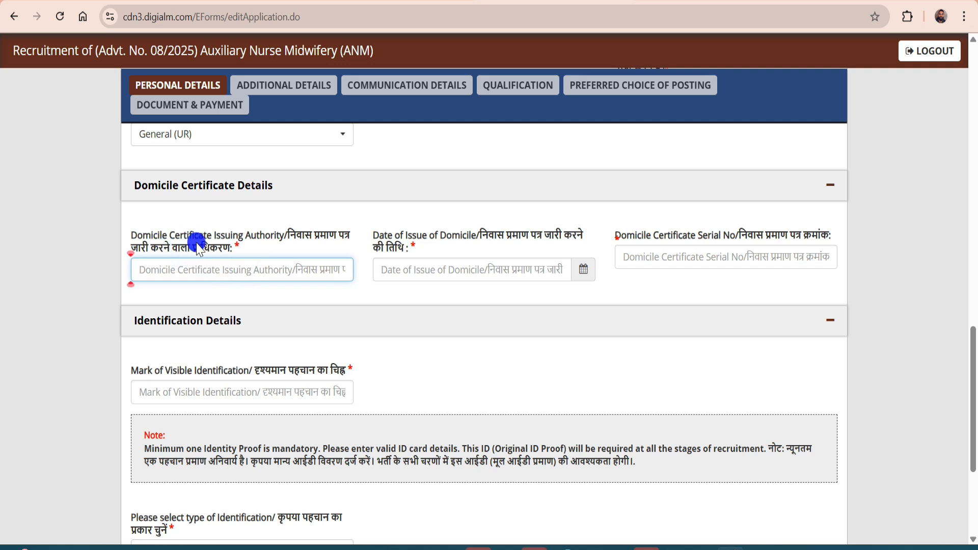
left_click(254, 272)
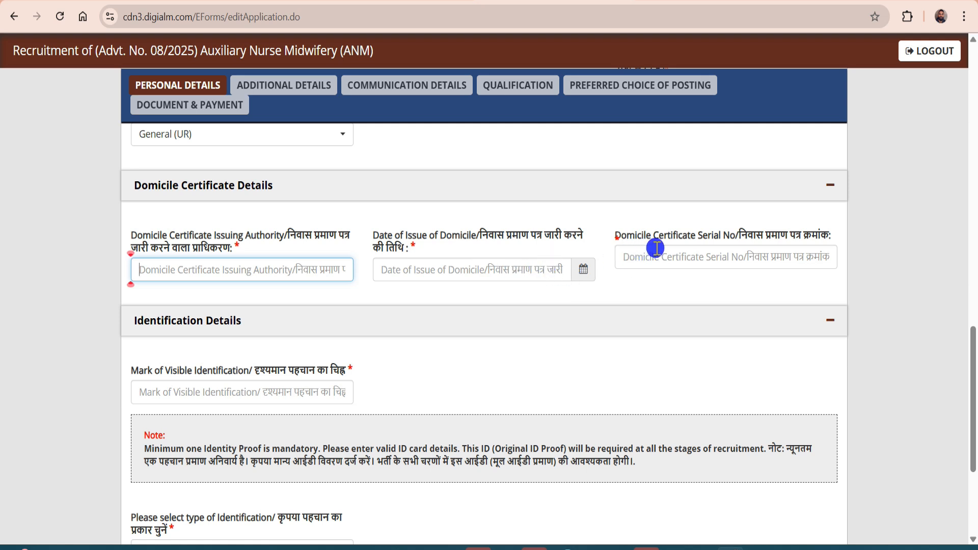
left_click(710, 257)
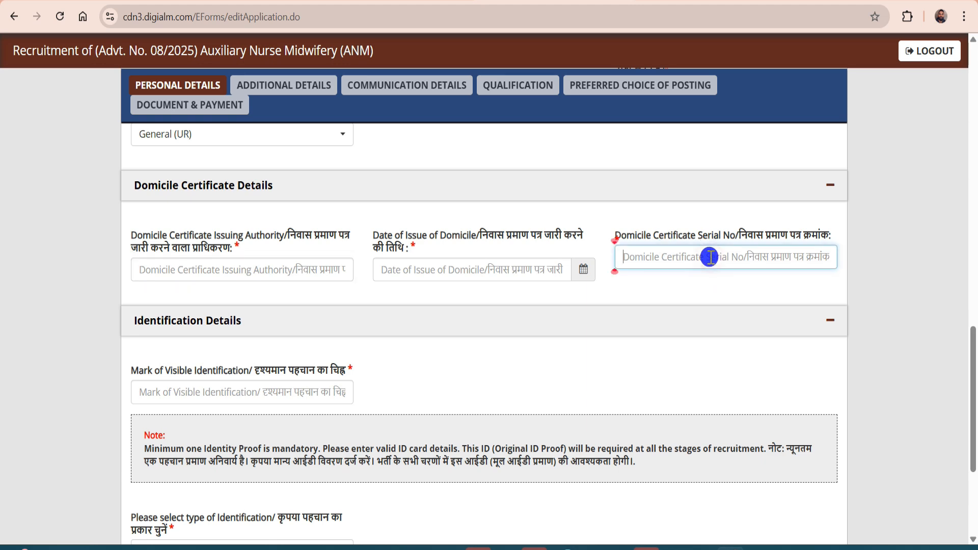
scroll(709, 258, "down", 1)
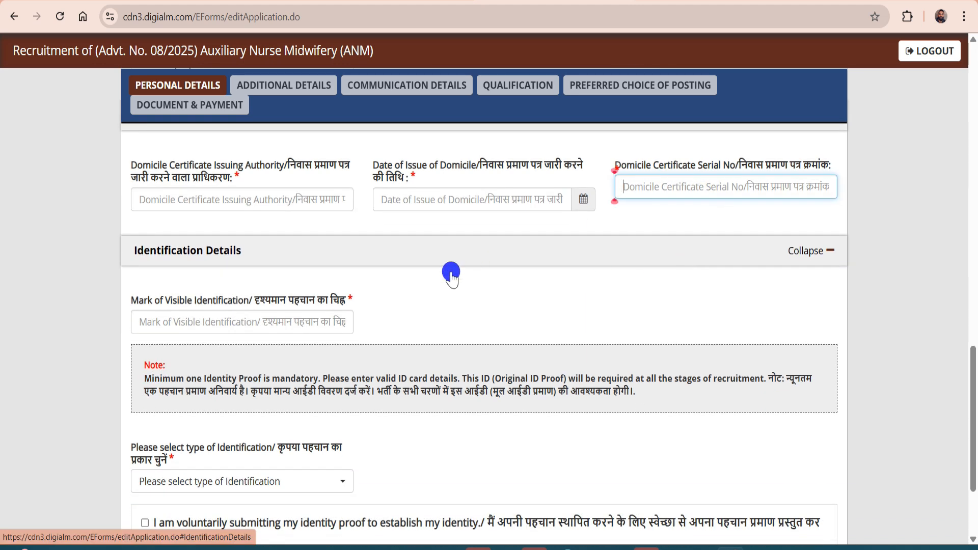
scroll(201, 288, "down", 1)
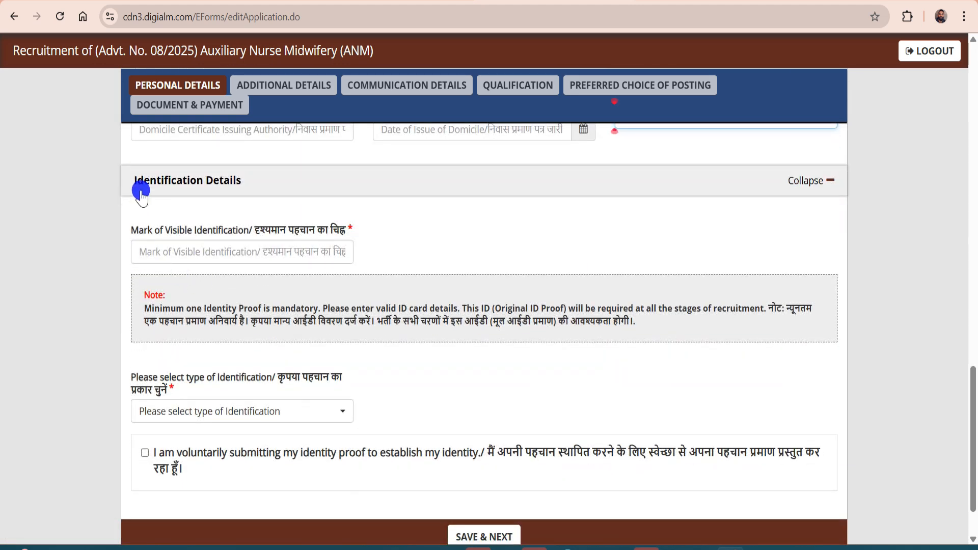
left_click(248, 245)
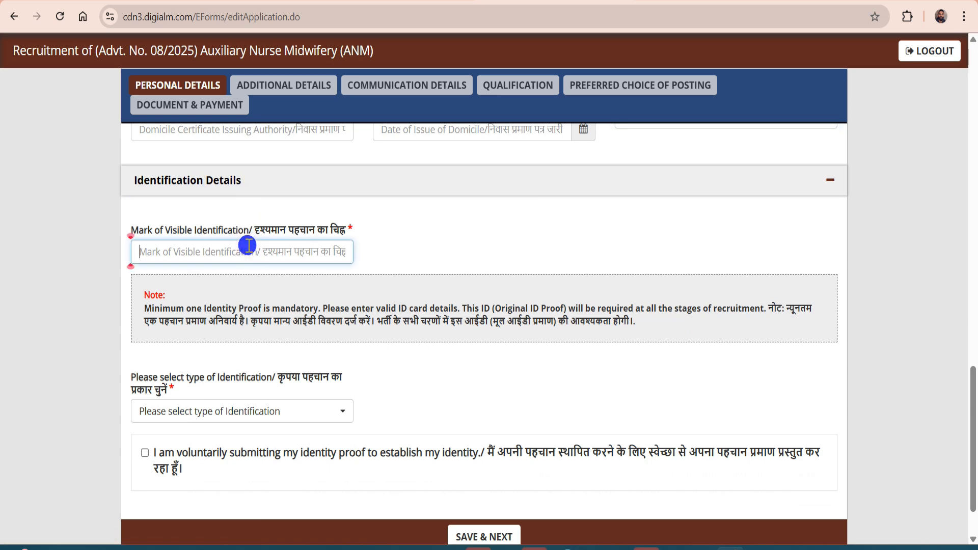
scroll(249, 245, "down", 1)
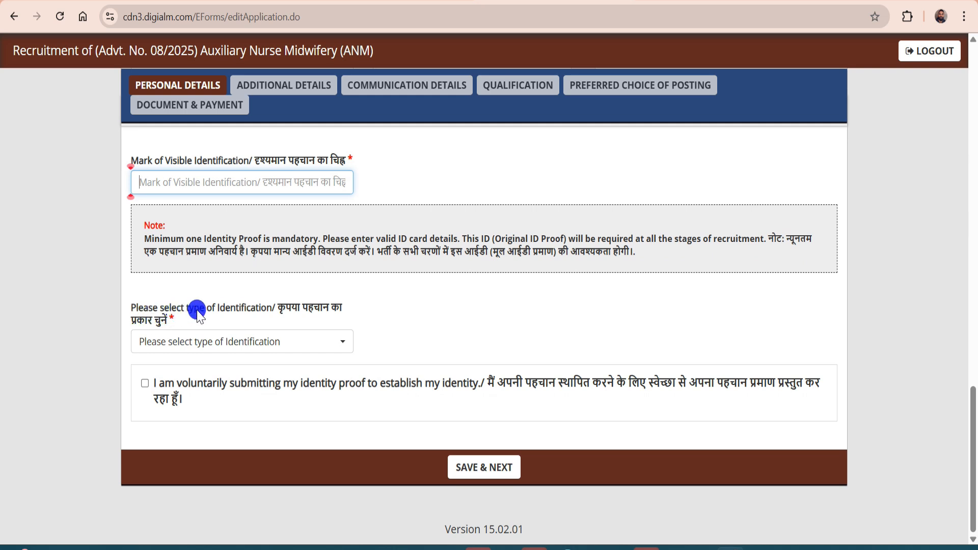
Use Pan Card as identity proof with its number and name, accept the declaration, and save
left_click(266, 340)
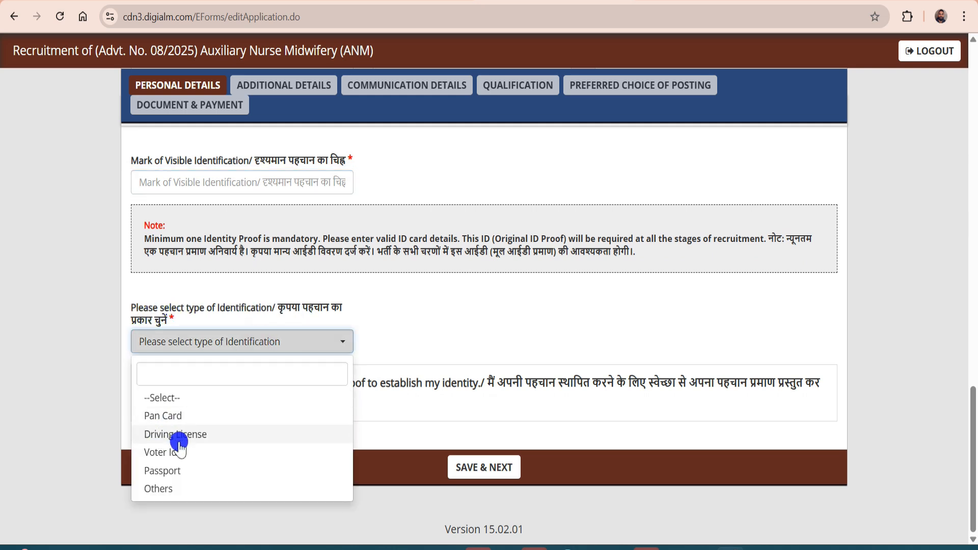
left_click(172, 491)
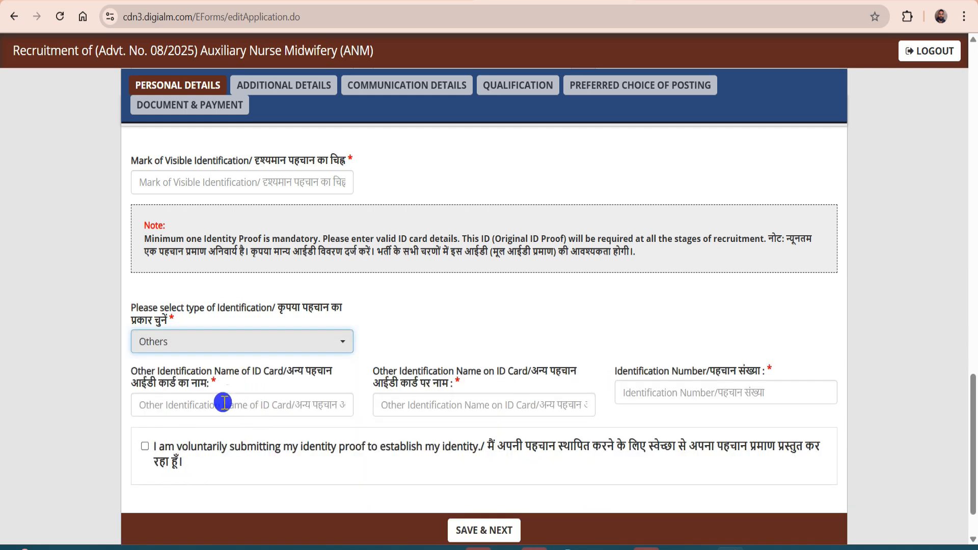
left_click(223, 402)
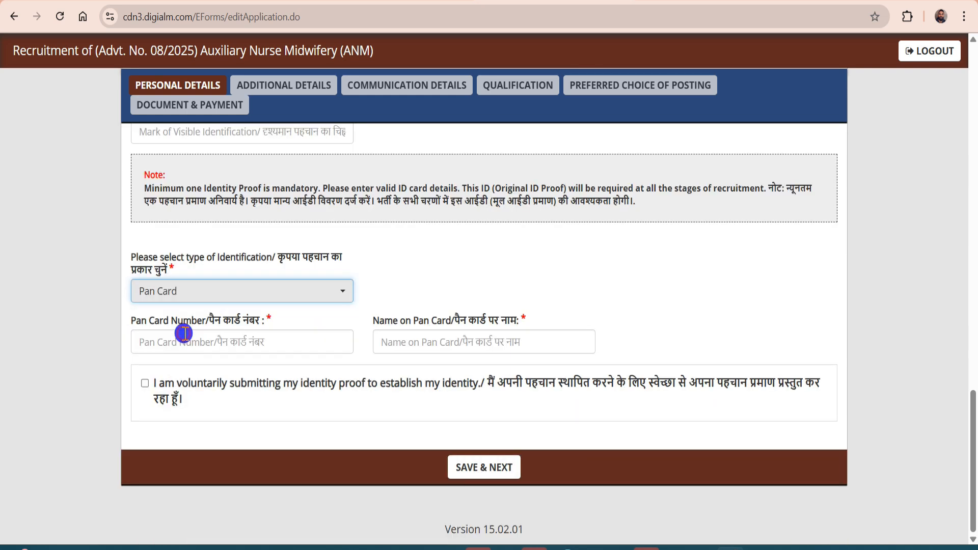
key("alt")
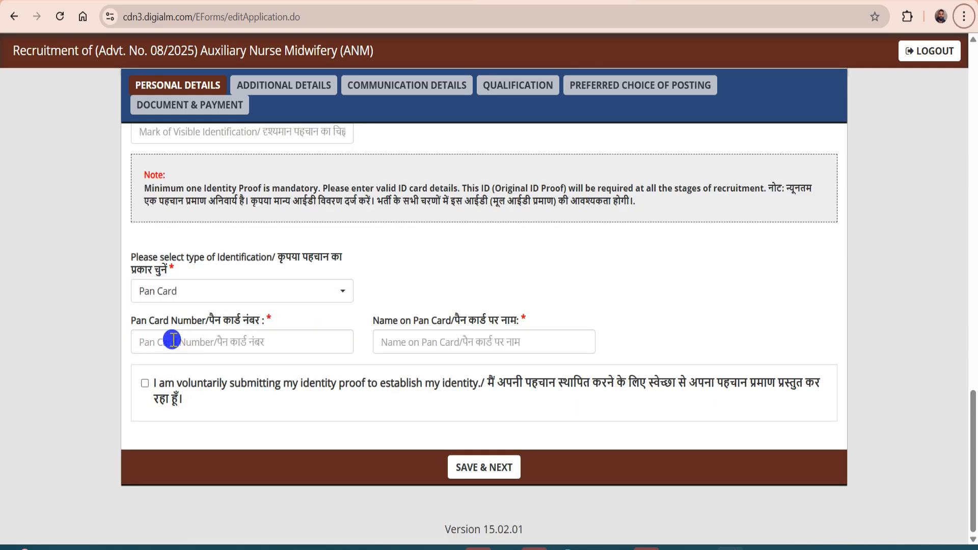
left_click(213, 342)
left_click(404, 343)
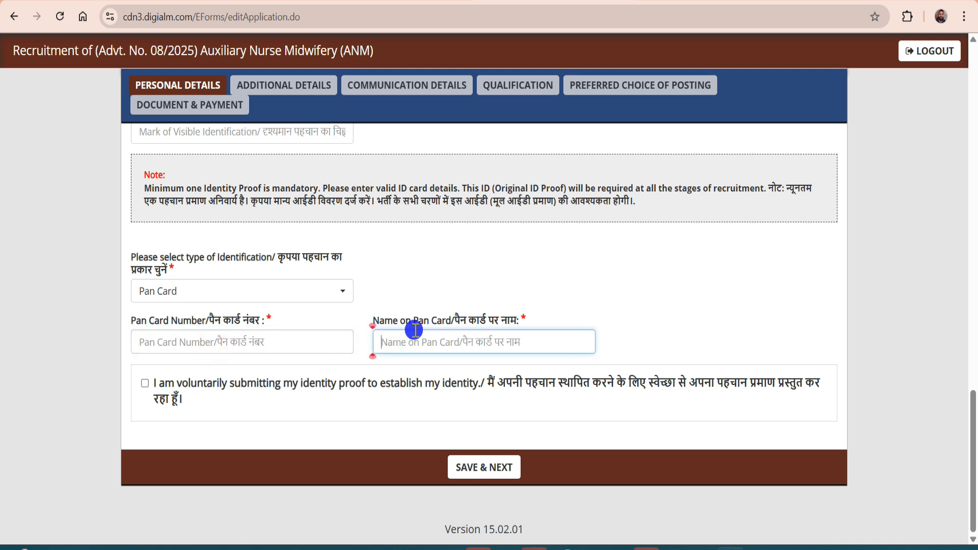
left_click(144, 386)
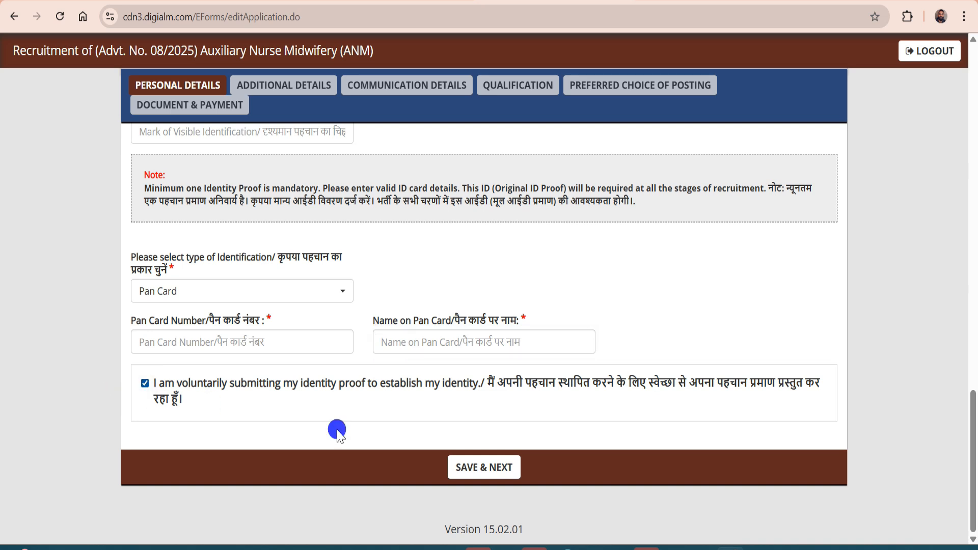
left_click(471, 464)
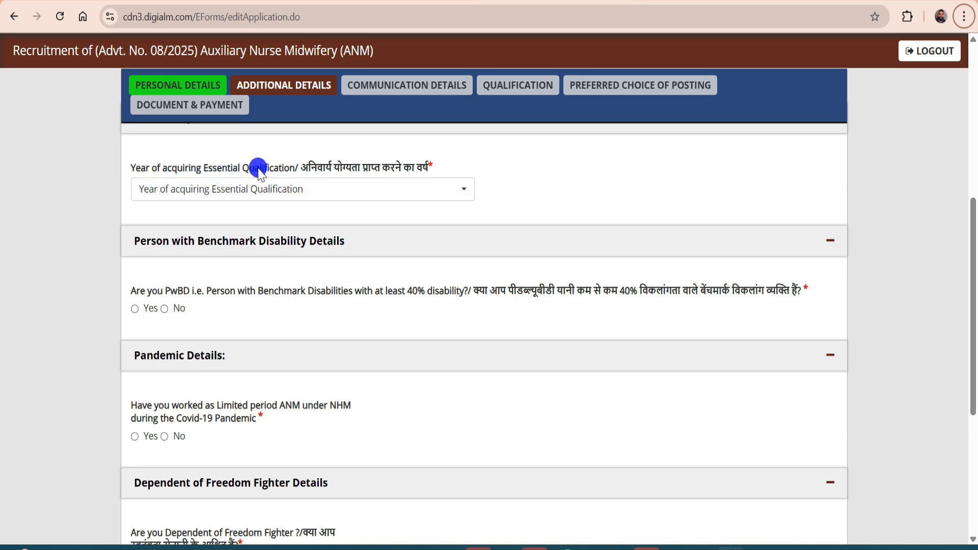
Set the qualification year to 2024 and answer No to the PwBD question
left_click(274, 193)
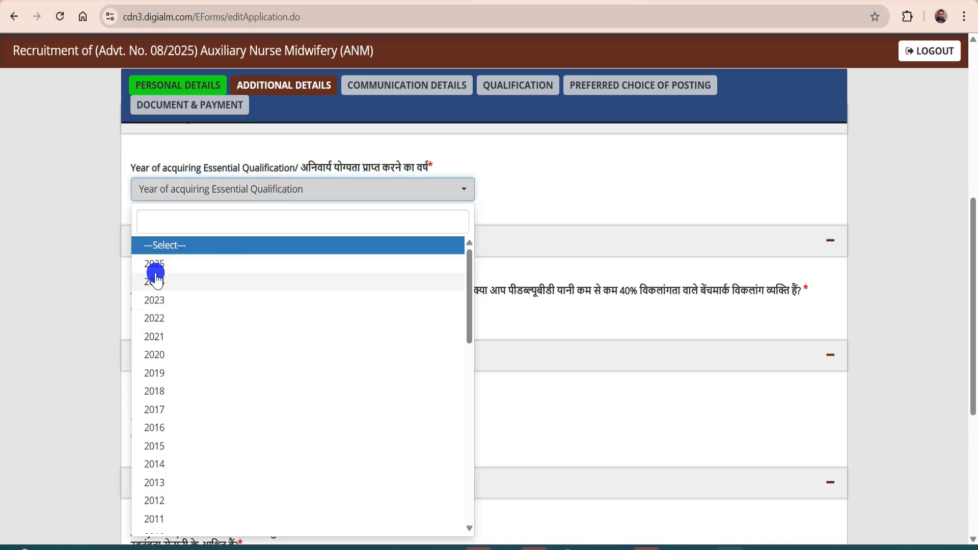
left_click(153, 279)
scroll(249, 213, "down", 2)
scroll(249, 214, "down", 1)
scroll(239, 208, "up", 1)
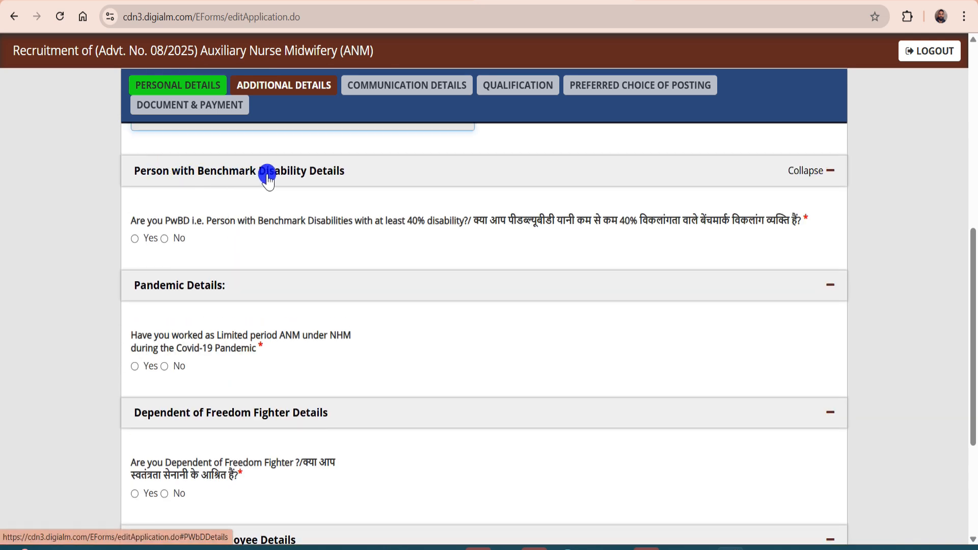
left_click(160, 241)
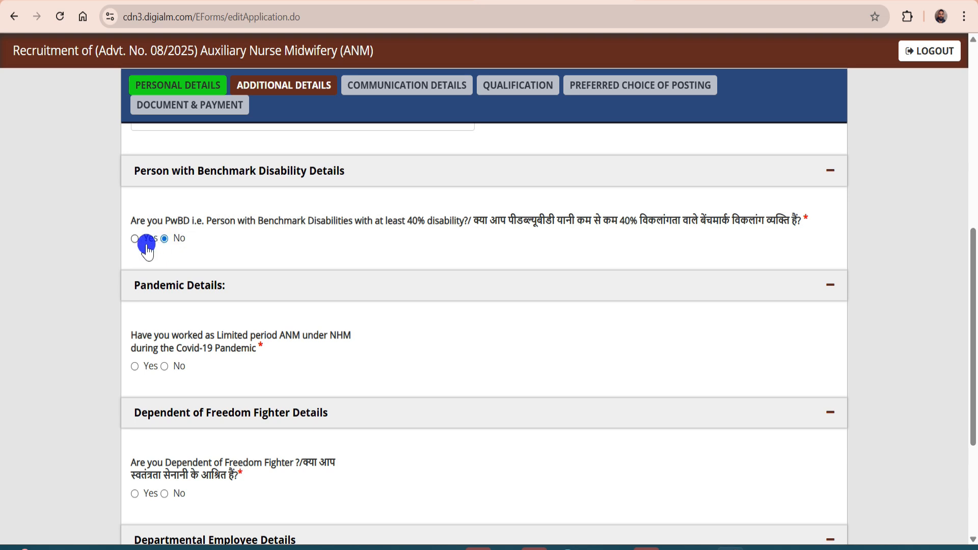
Answer No to the pandemic, freedom fighter and departmental questions, then dismiss the saved confirmation
scroll(204, 214, "down", 1)
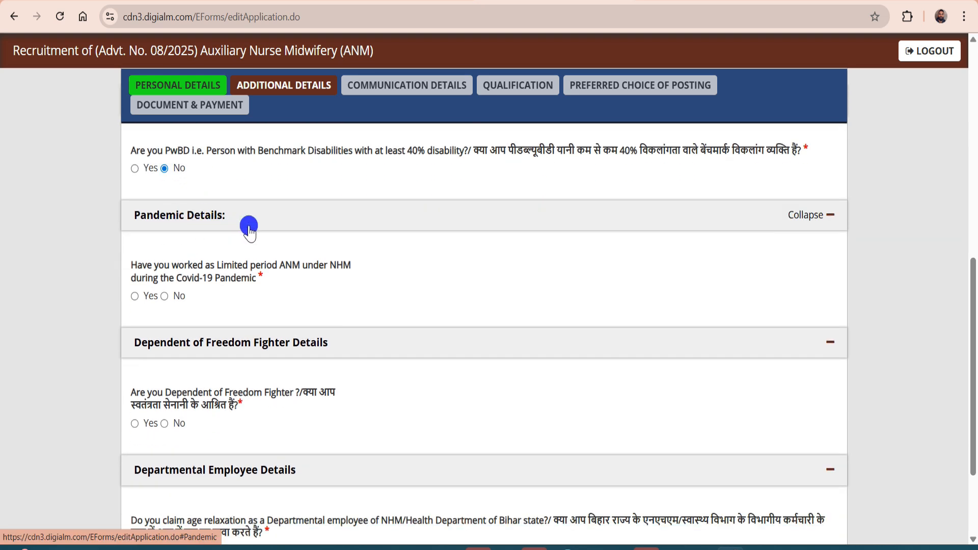
scroll(248, 223, "down", 1)
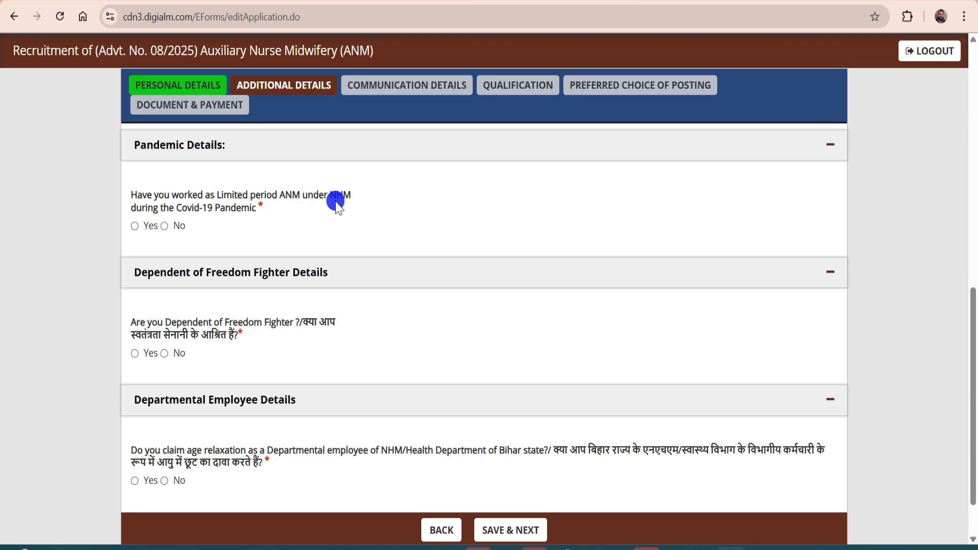
left_click(136, 227)
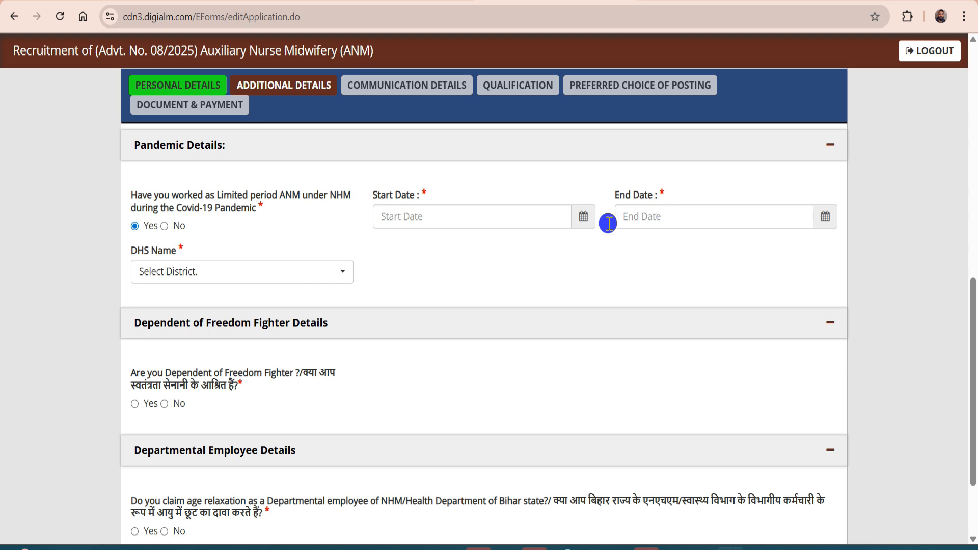
left_click(169, 228)
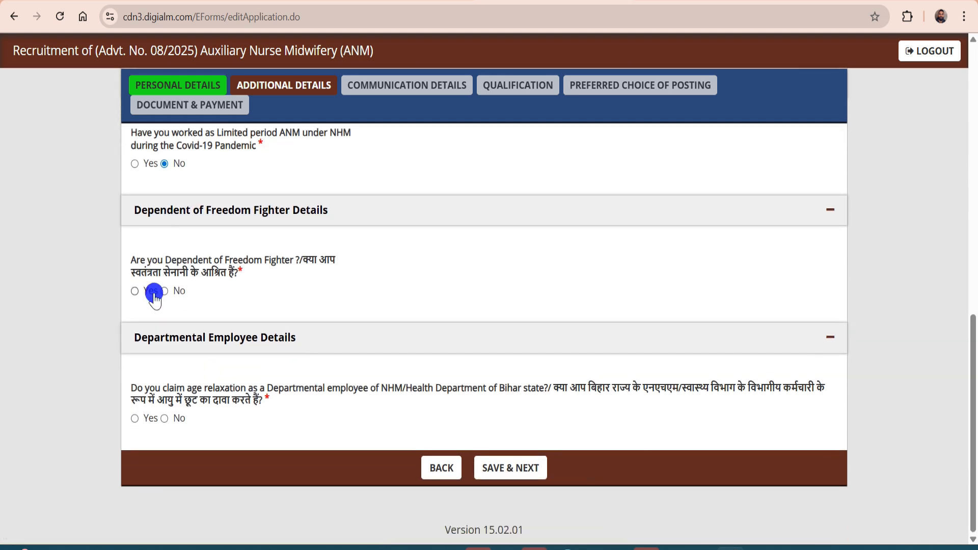
left_click(164, 291)
left_click(164, 419)
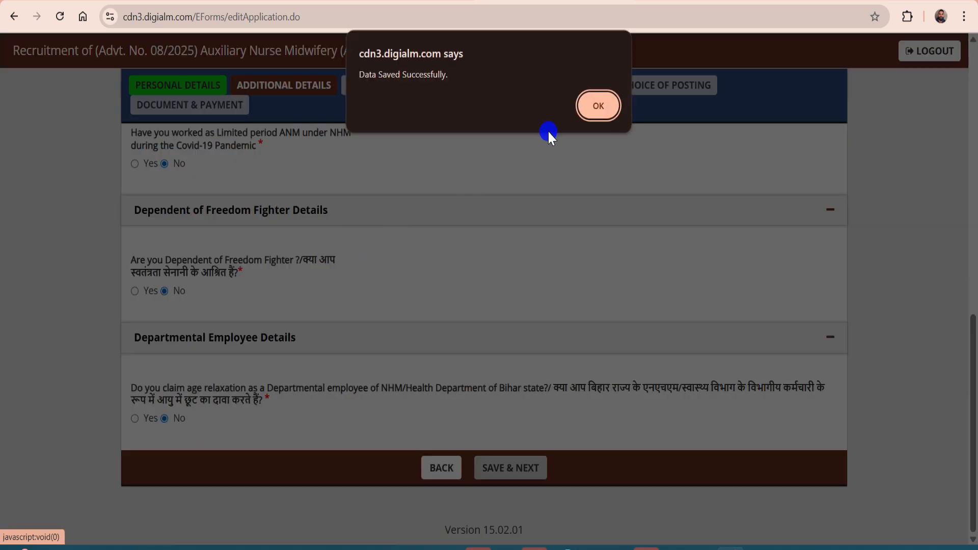
left_click(598, 106)
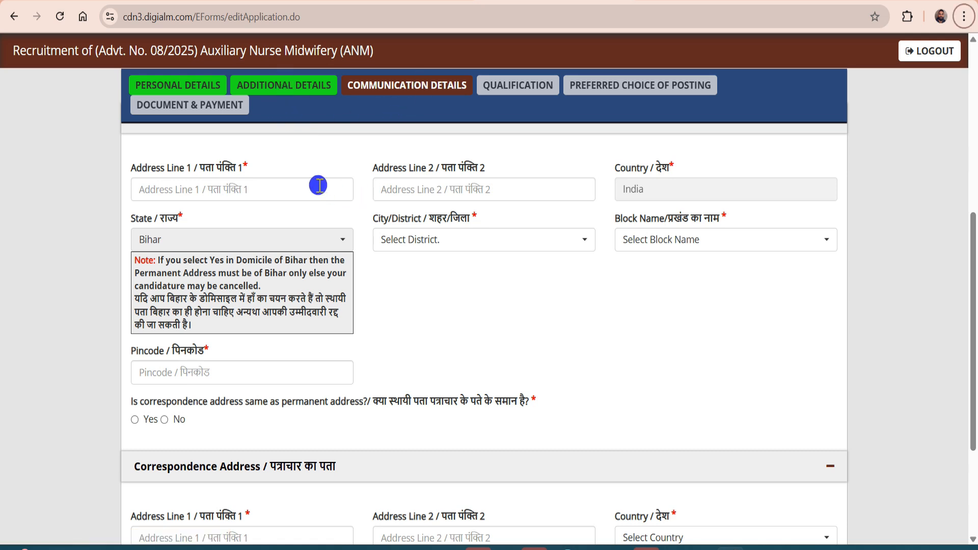
Enter both permanent address lines, with City/District Buxar and Block BUXAR SADAR
left_click(174, 187)
type("VILL")
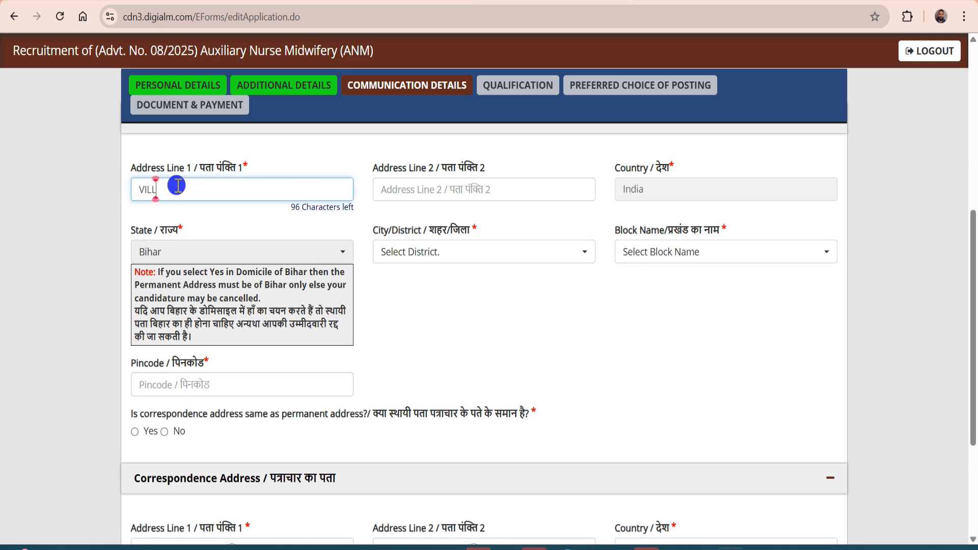
left_click(435, 191)
type("P")
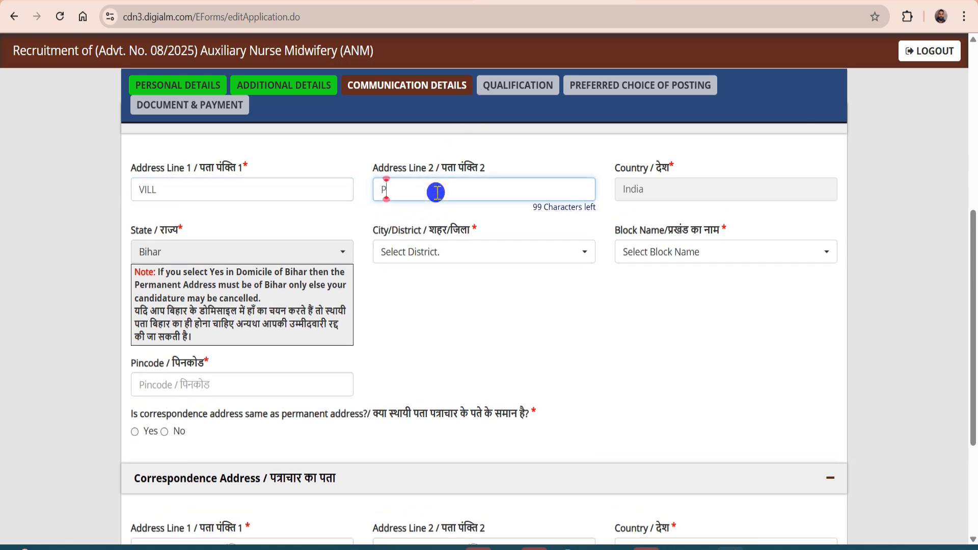
type("OST")
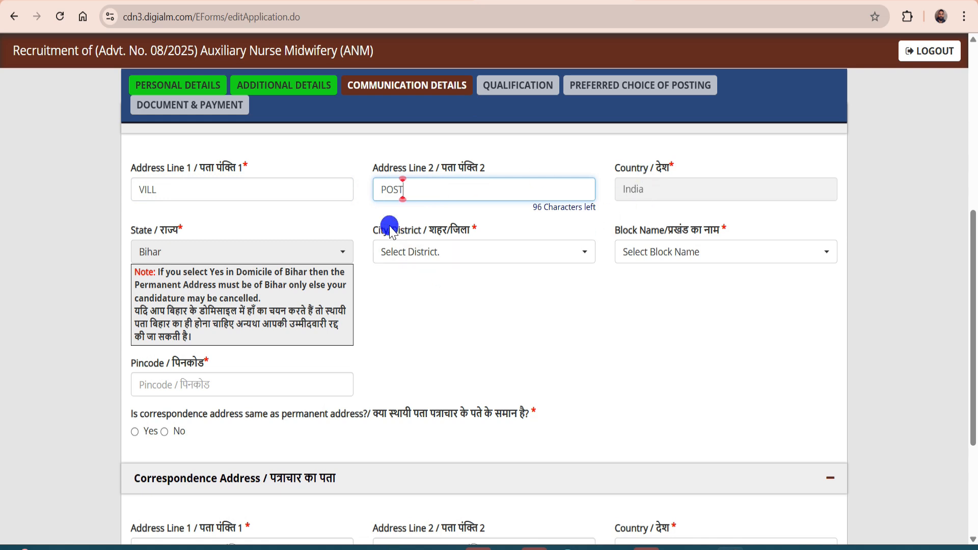
left_click(460, 253)
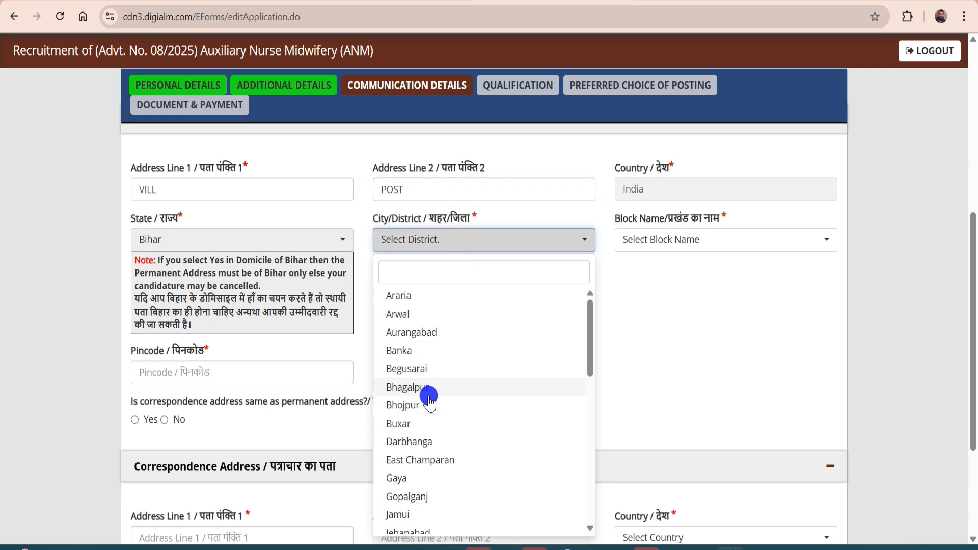
left_click(415, 423)
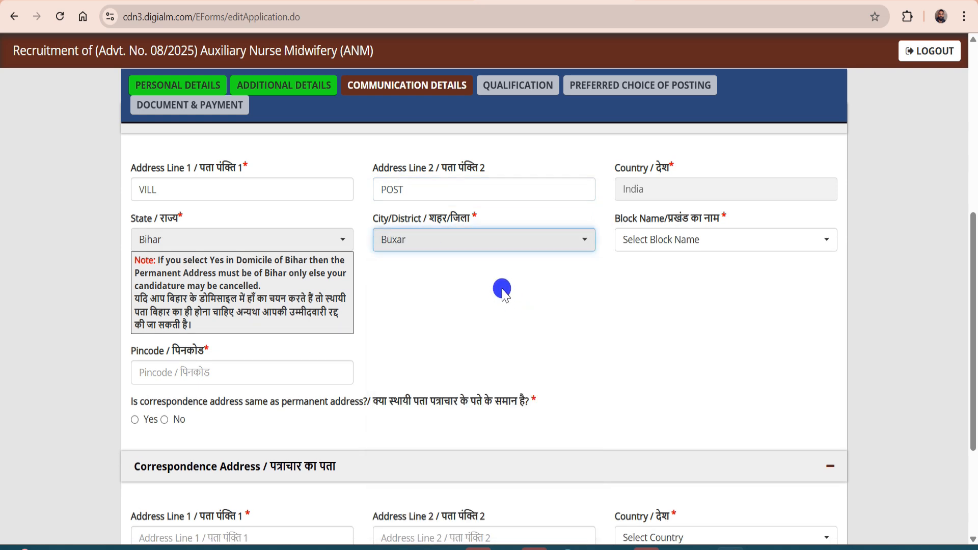
left_click(654, 238)
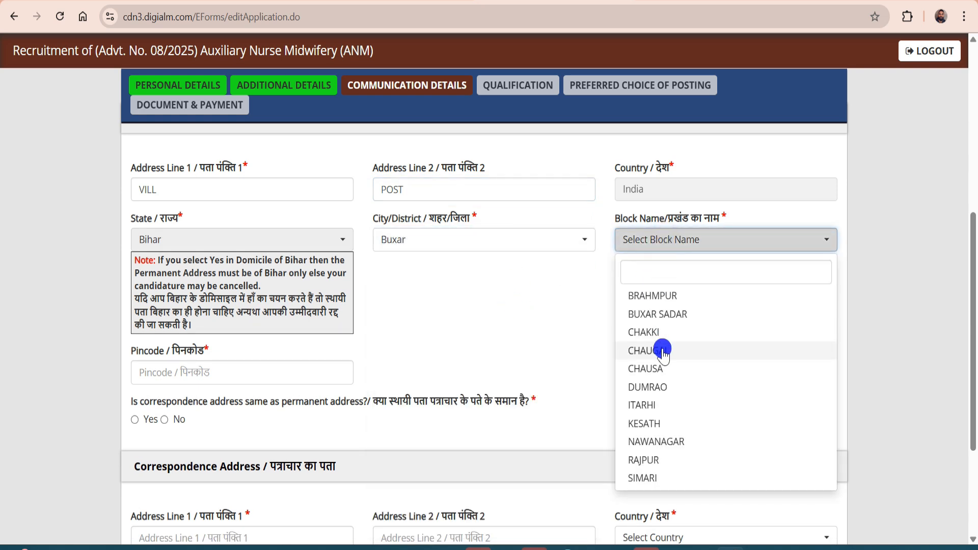
left_click(655, 316)
Go to the pincode, set the correspondence address same as permanent, and save communication details
scroll(267, 313, "down", 2)
left_click(152, 305)
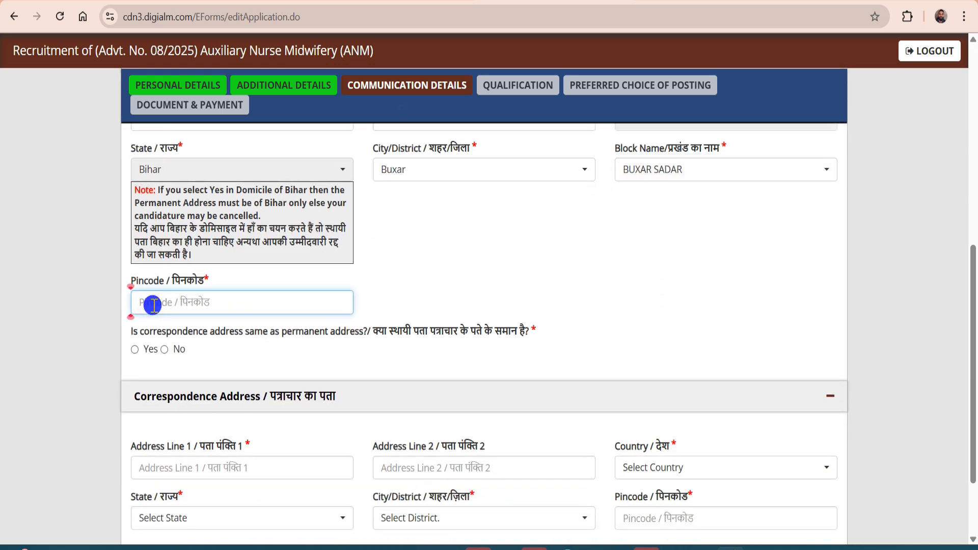
scroll(331, 289, "down", 1)
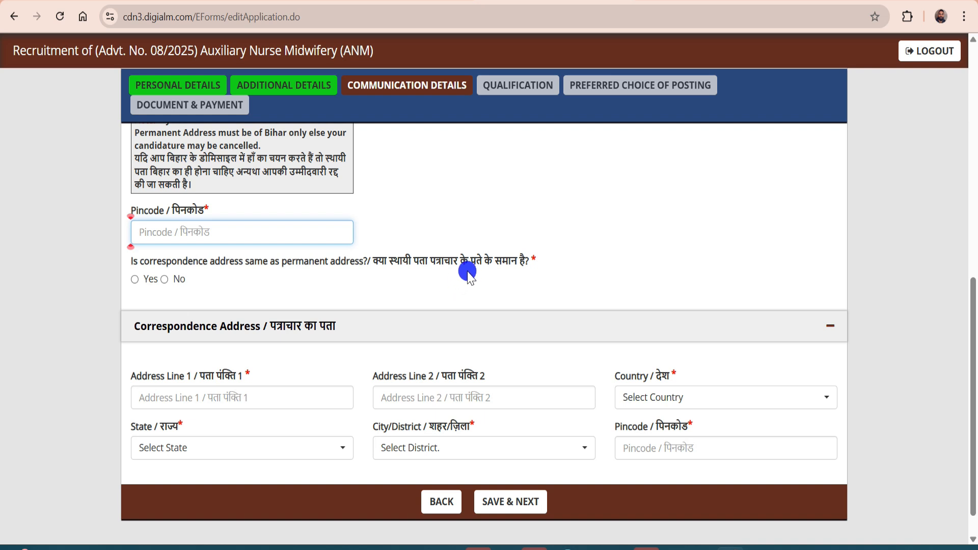
left_click(135, 281)
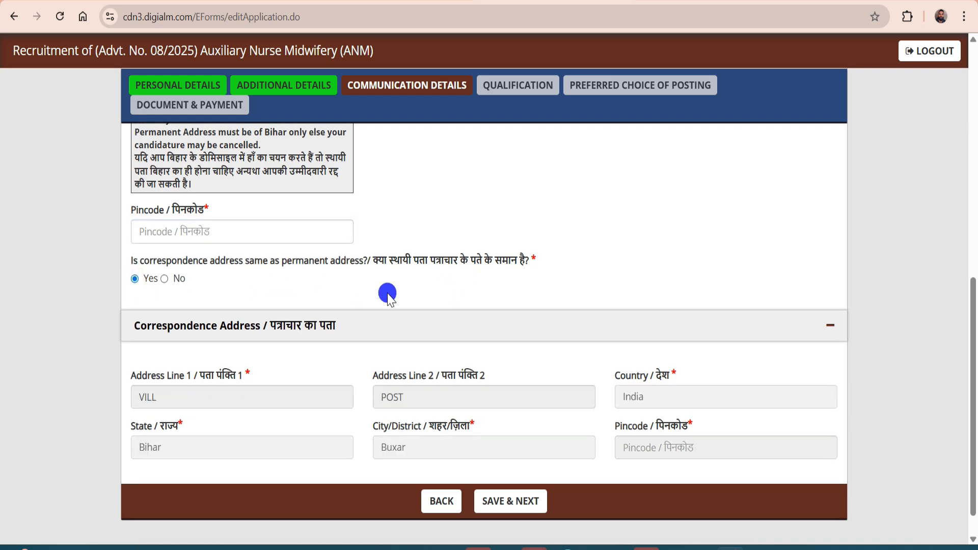
scroll(466, 484, "down", 1)
left_click(507, 471)
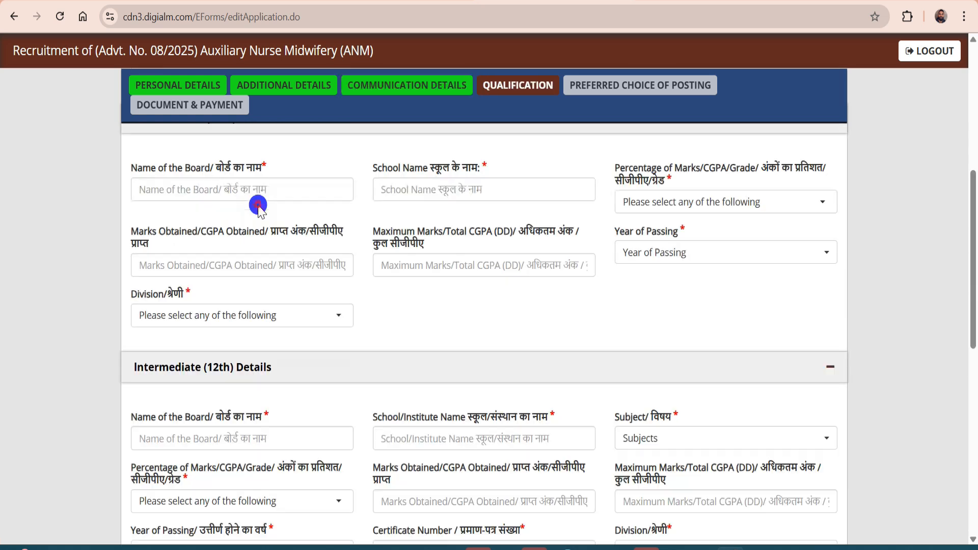
Enter BIHAR BOARD as the 10th board, fill the school name, and choose Percentage
scroll(290, 188, "up", 2)
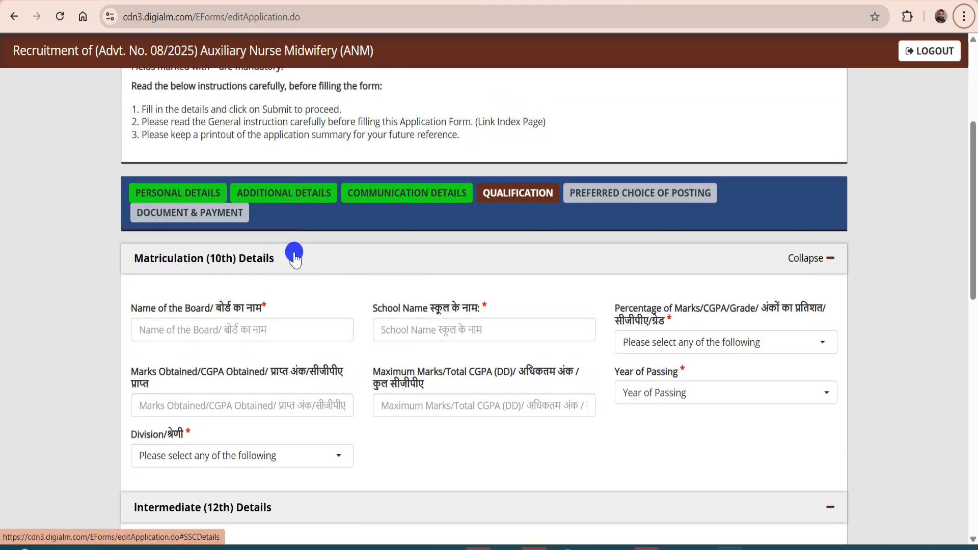
scroll(265, 260, "down", 1)
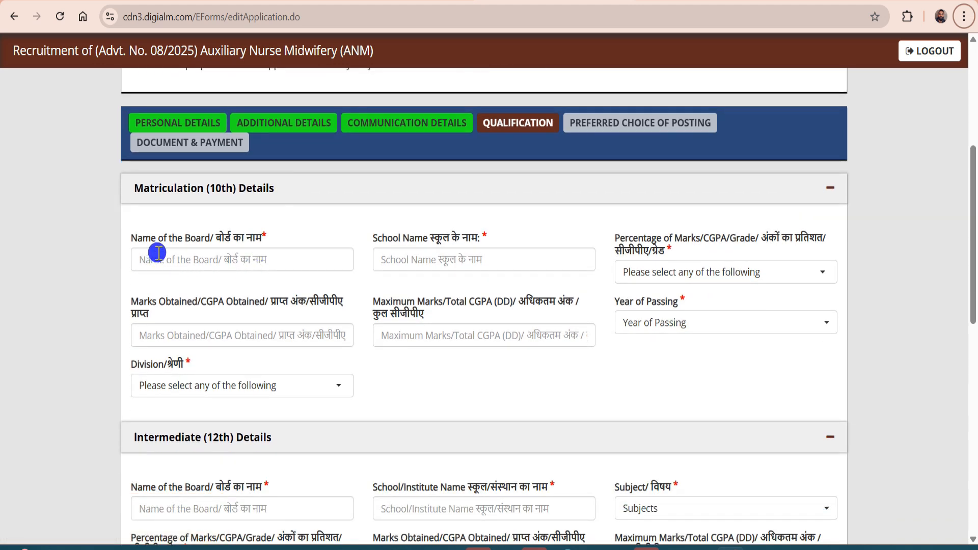
left_click(192, 263)
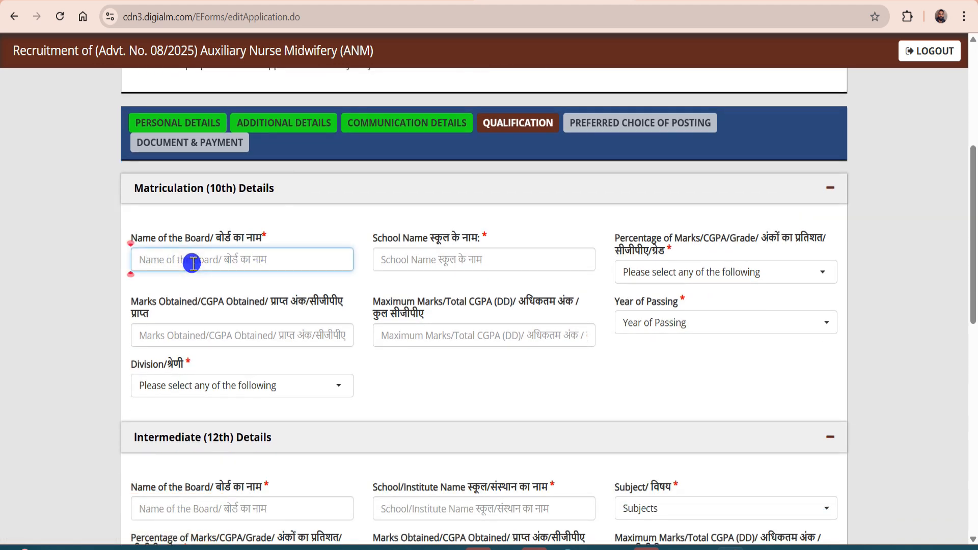
type("BOARD")
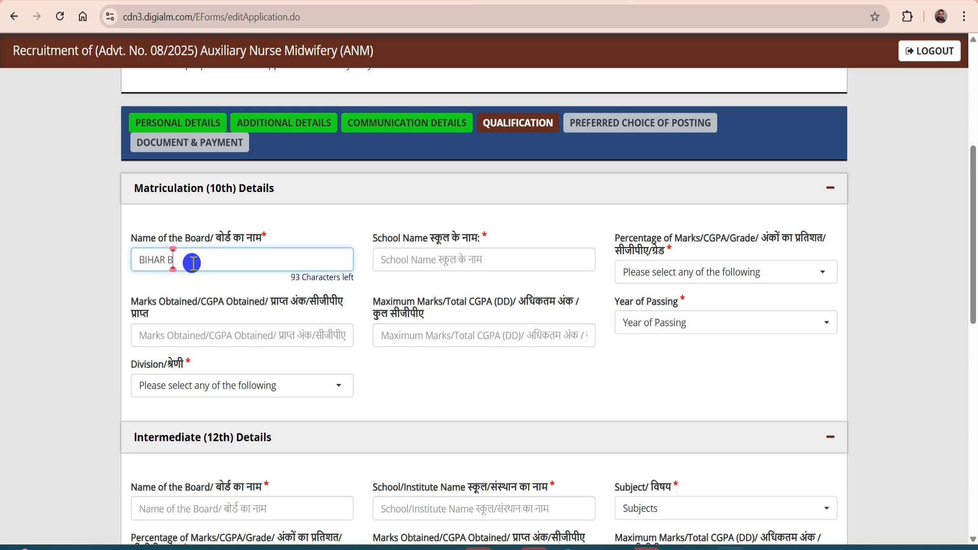
left_click(434, 259)
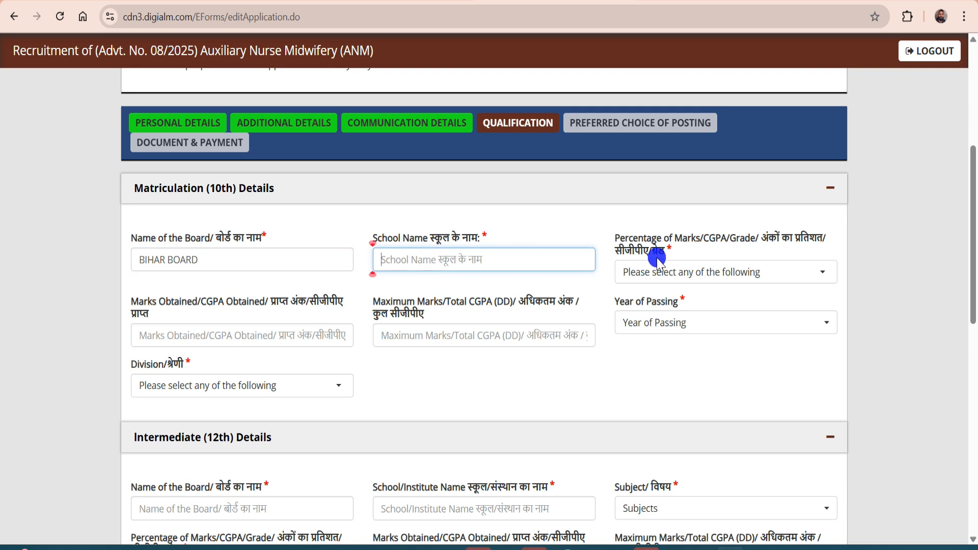
left_click(694, 271)
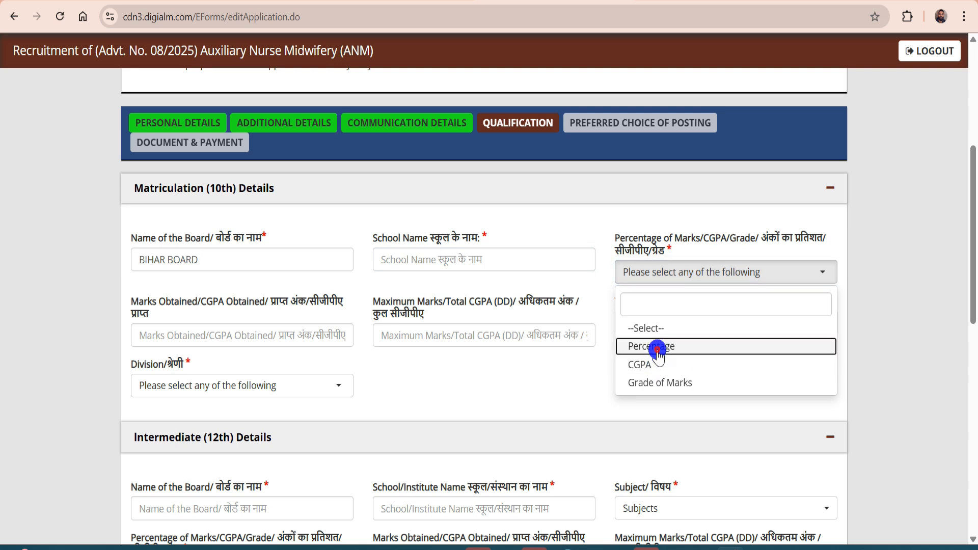
left_click(649, 347)
Record 10th marks as 650 of 750 (86.67%), passing year 2020, First division
left_click(211, 337)
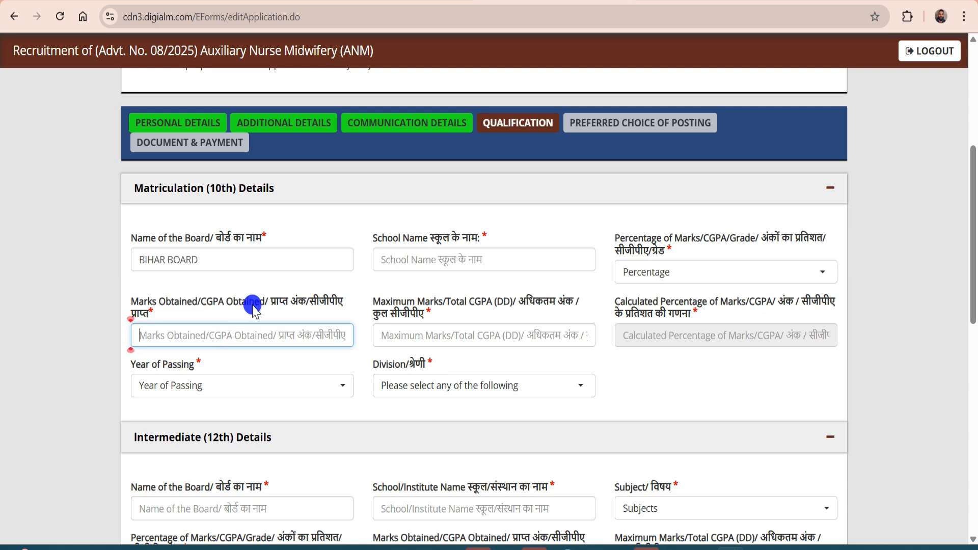
type("650")
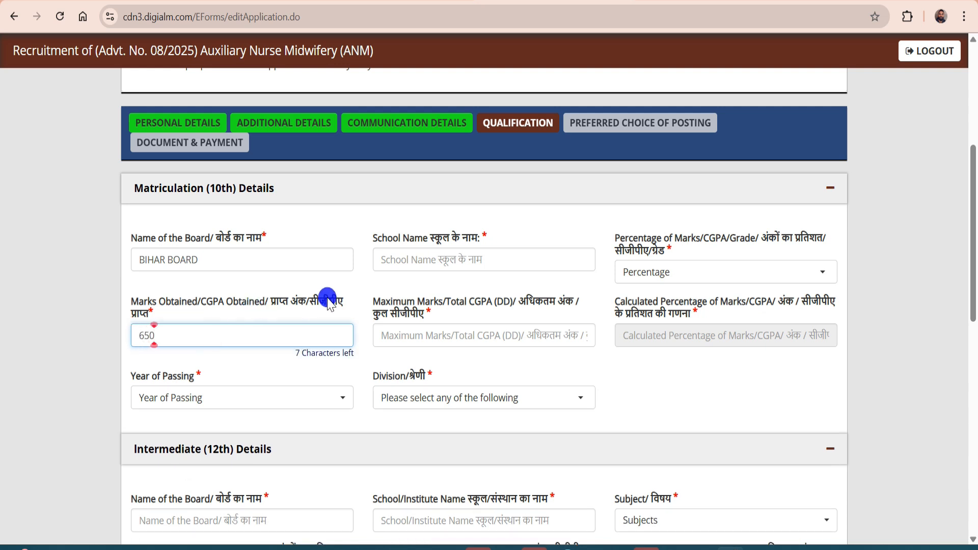
key("alt")
left_click(443, 333)
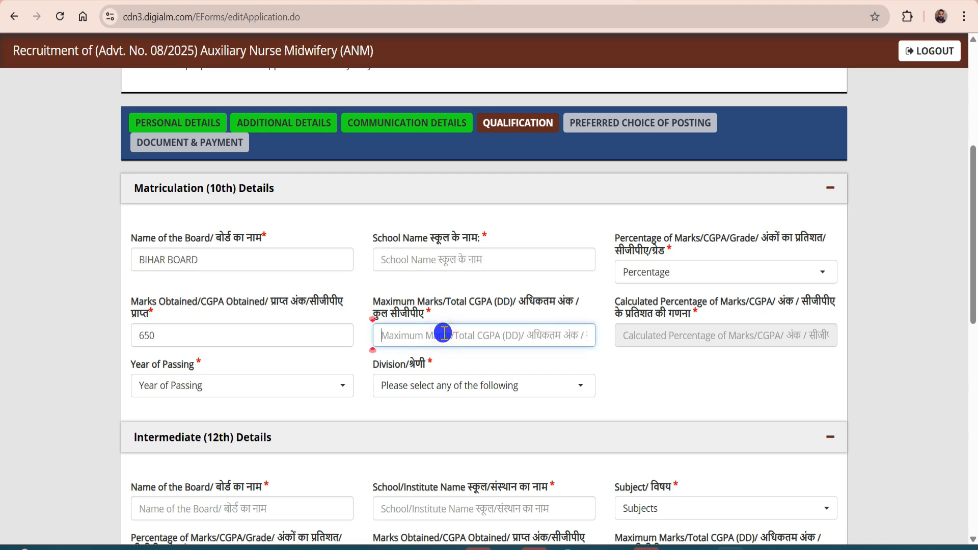
type("750")
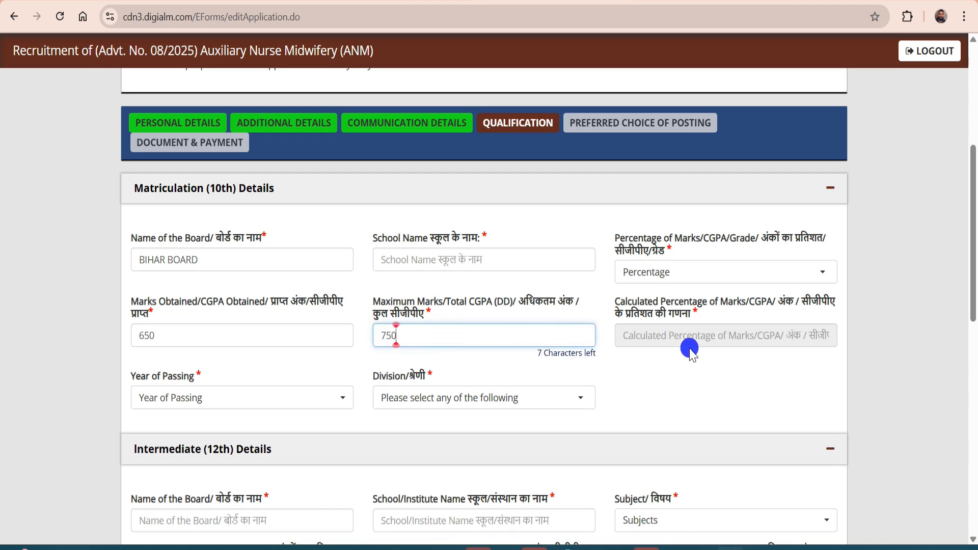
left_click(684, 338)
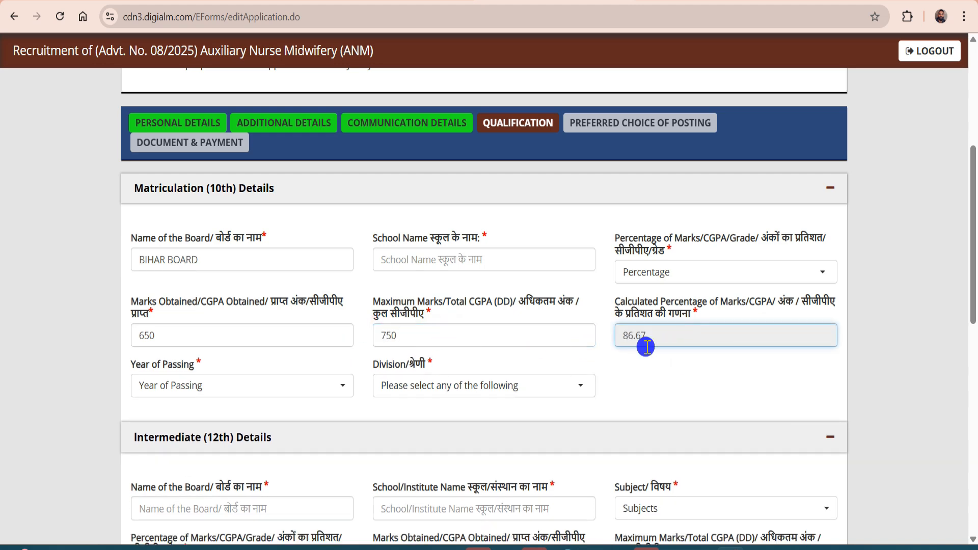
left_click(185, 388)
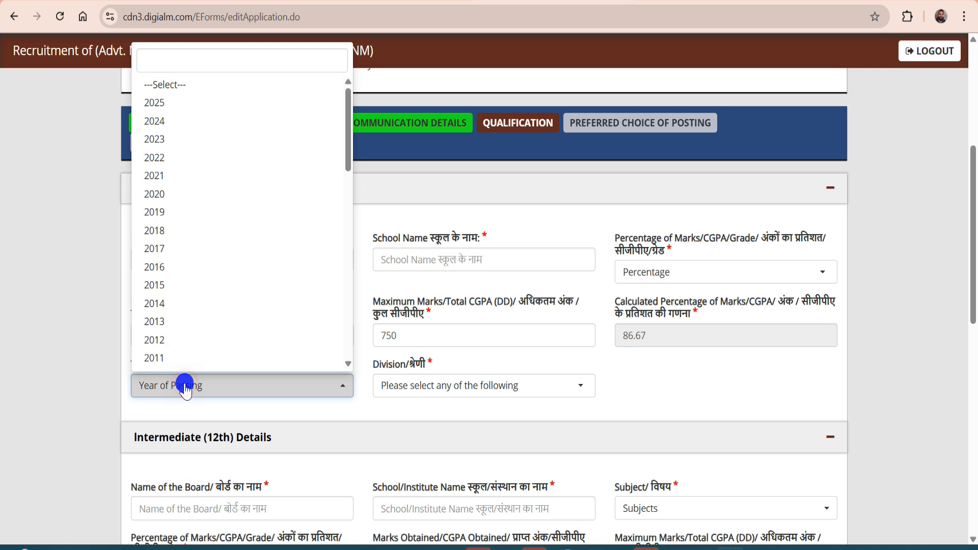
left_click(162, 197)
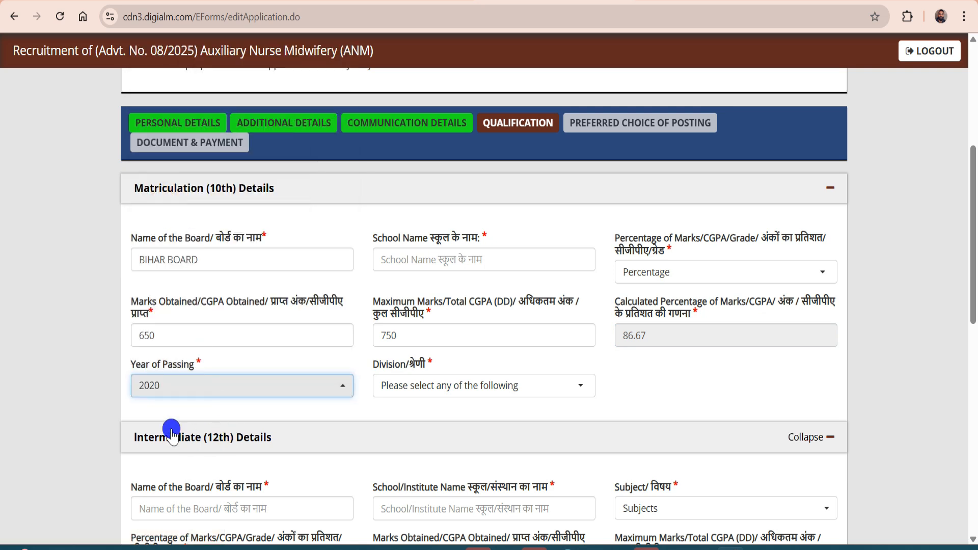
left_click(437, 391)
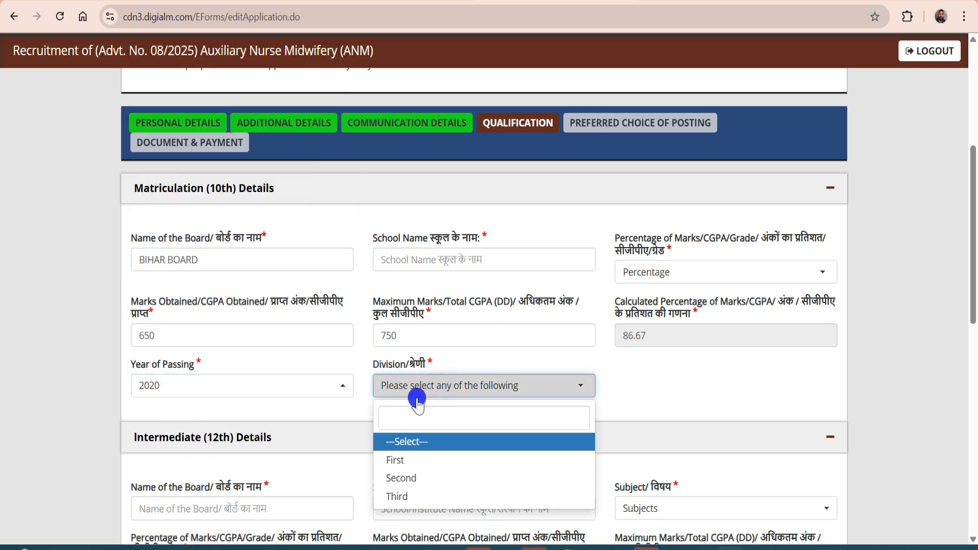
left_click(399, 461)
Enter BIHAR BOARD as the 12th board, fill the school name, and pick Science and Percentage
scroll(611, 336, "down", 5)
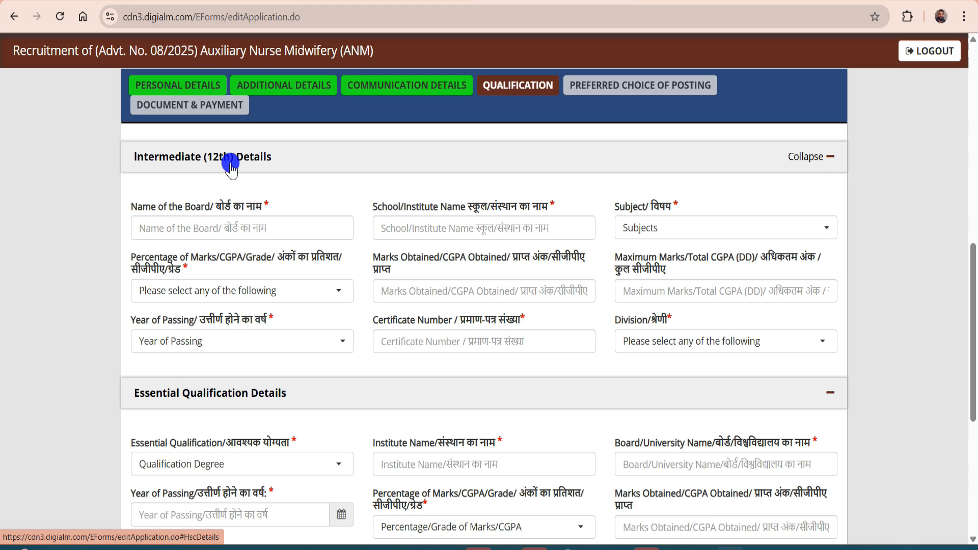
left_click(217, 231)
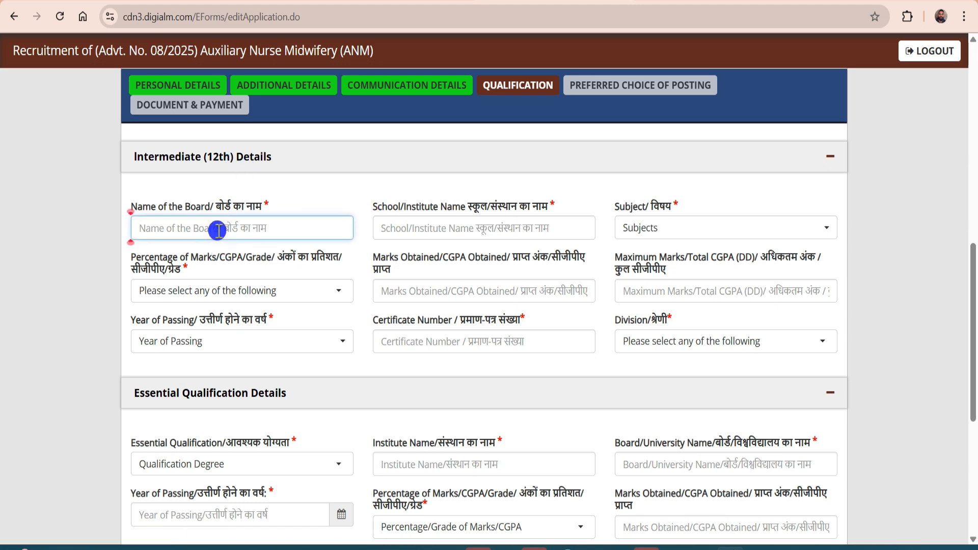
type("Bl")
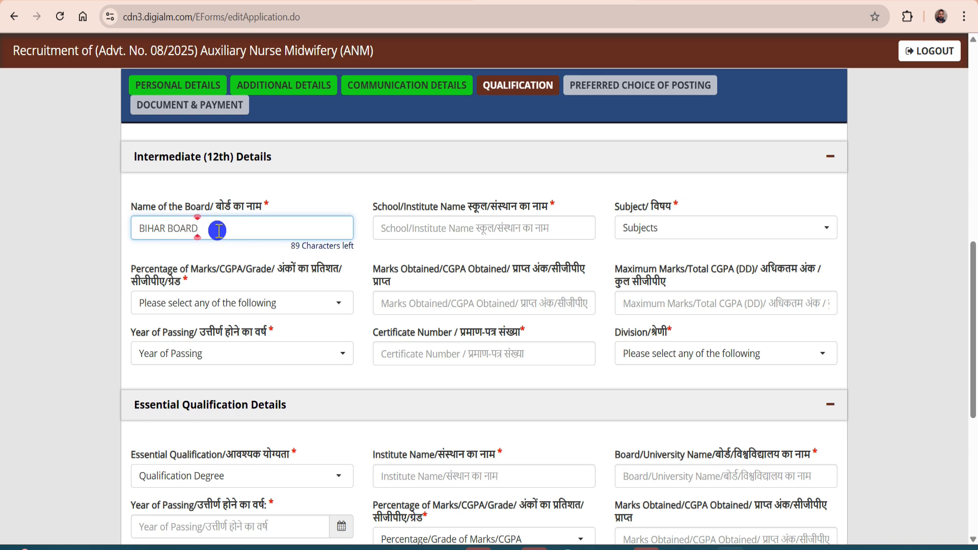
left_click(398, 225)
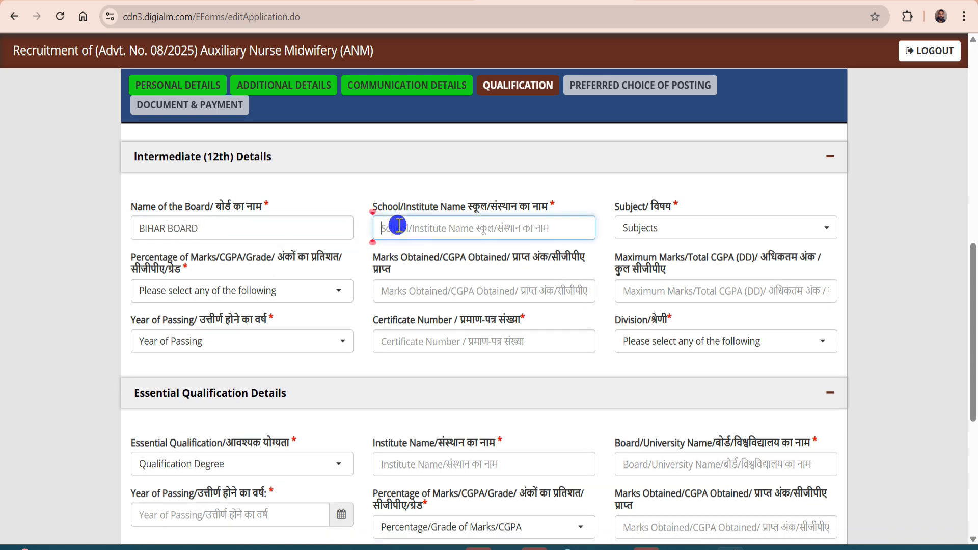
left_click(642, 226)
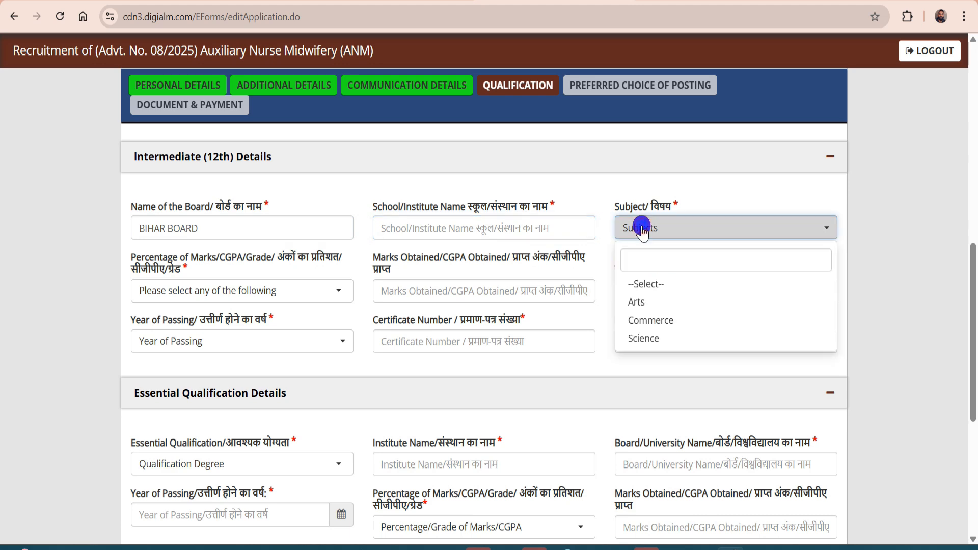
left_click(647, 340)
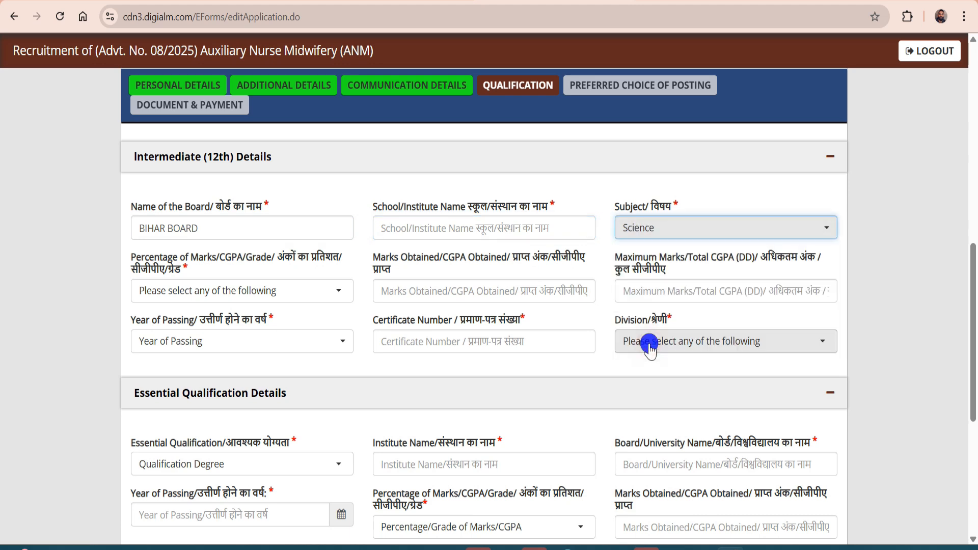
left_click(243, 292)
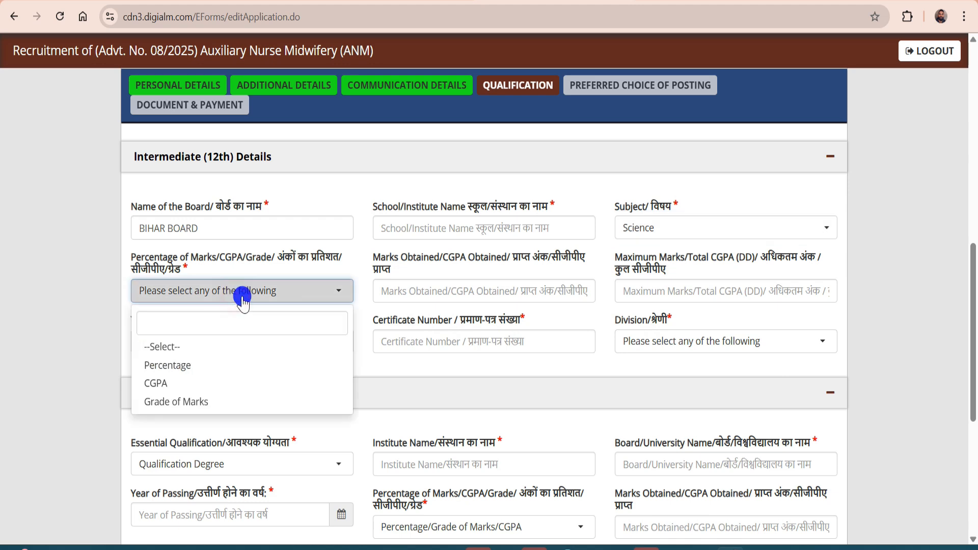
left_click(185, 374)
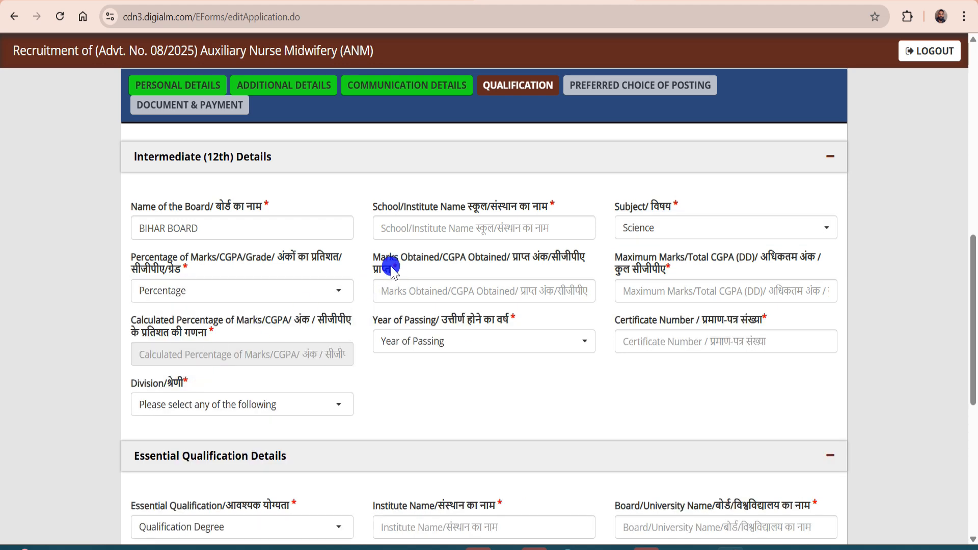
Record 12th marks as 550 of 600 (91.67%), year 2022, the certificate number, First division
left_click(450, 287)
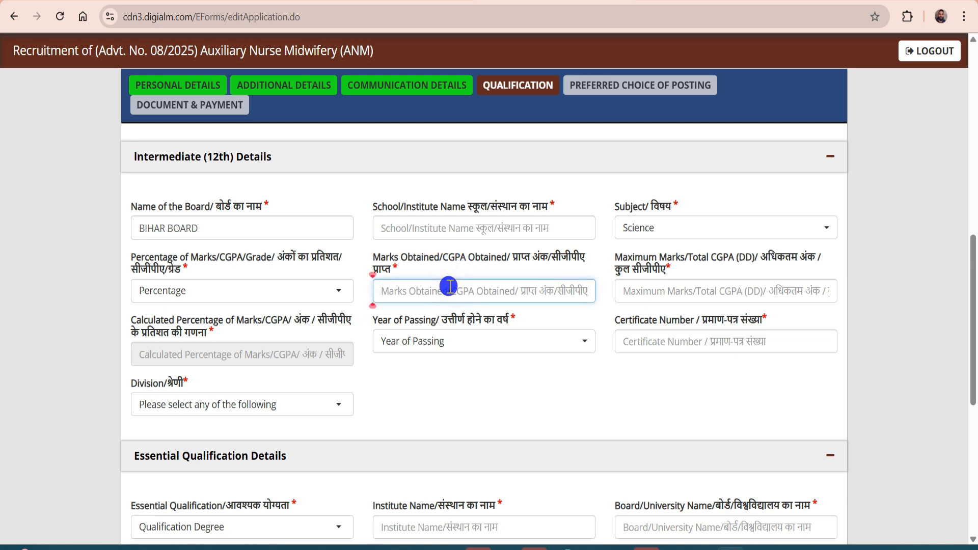
type("550")
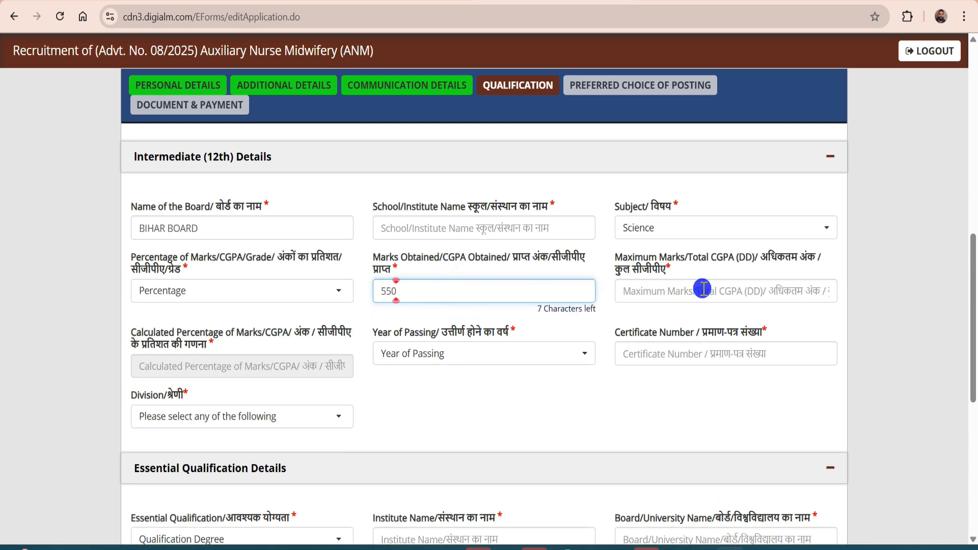
left_click(702, 288)
type("600")
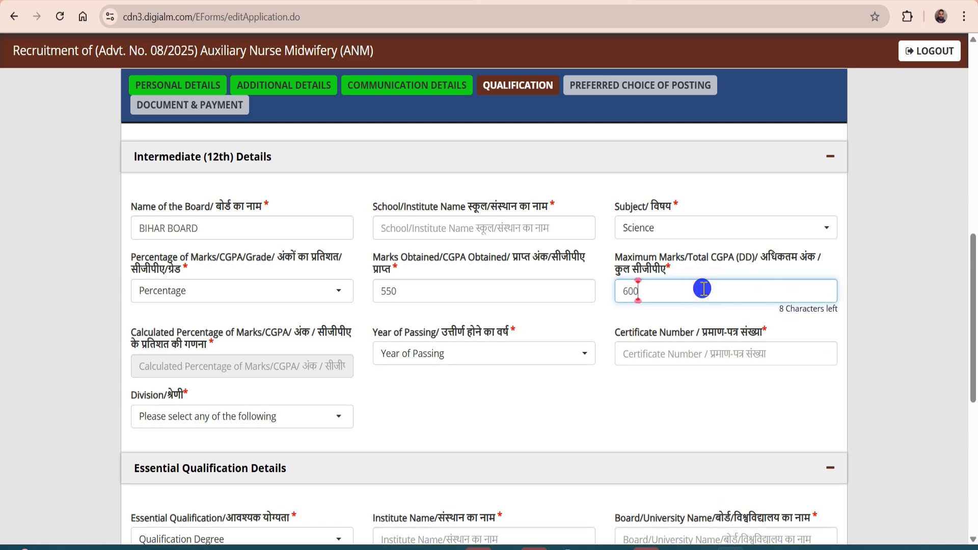
left_click(244, 371)
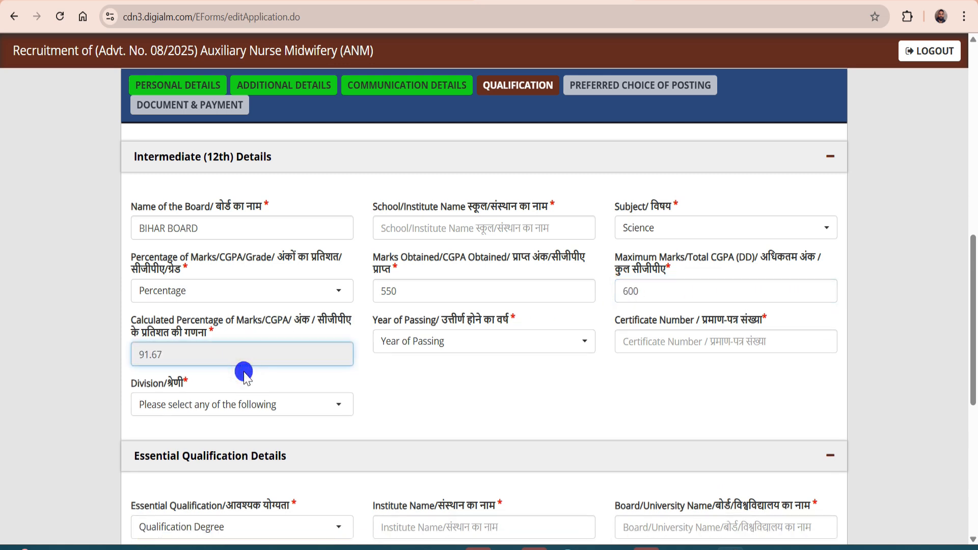
left_click(436, 345)
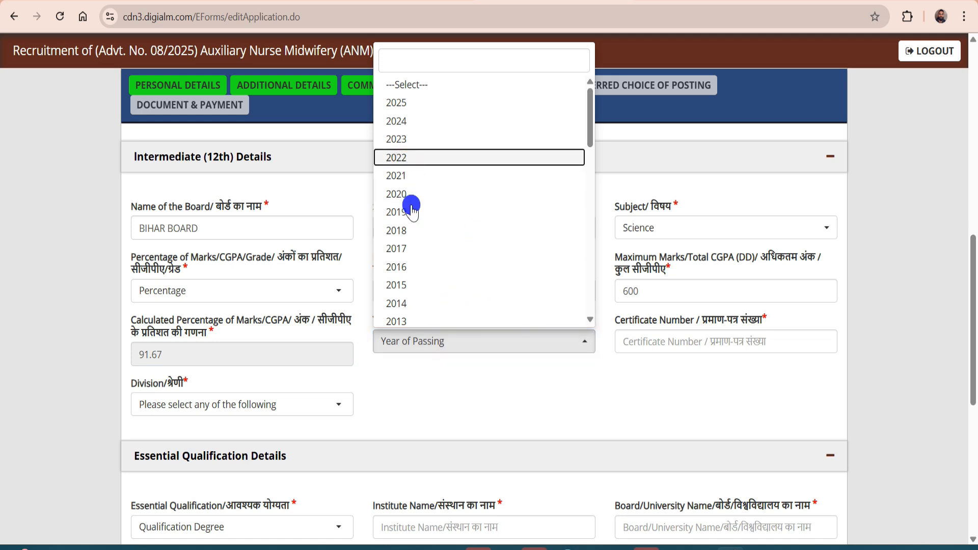
left_click(401, 158)
left_click(650, 340)
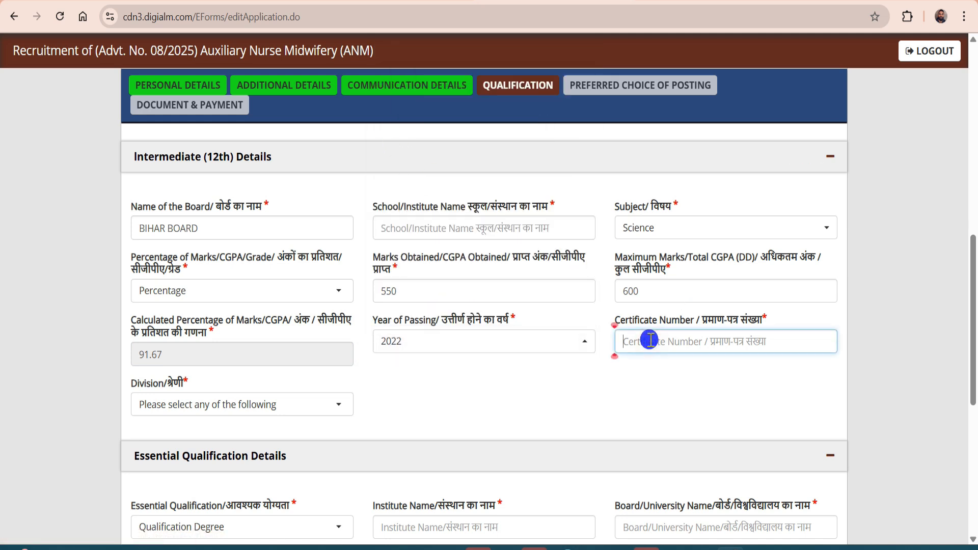
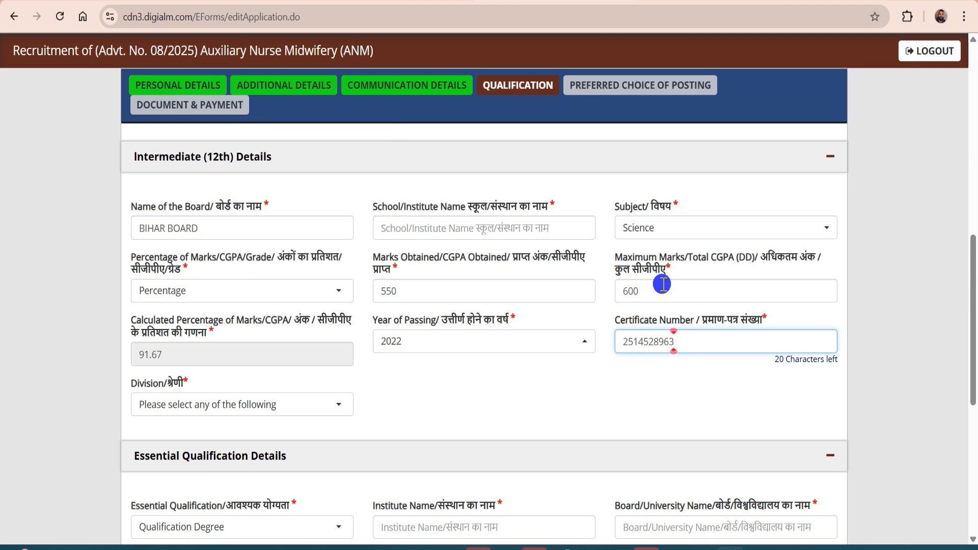
scroll(5, 257, "down", 3)
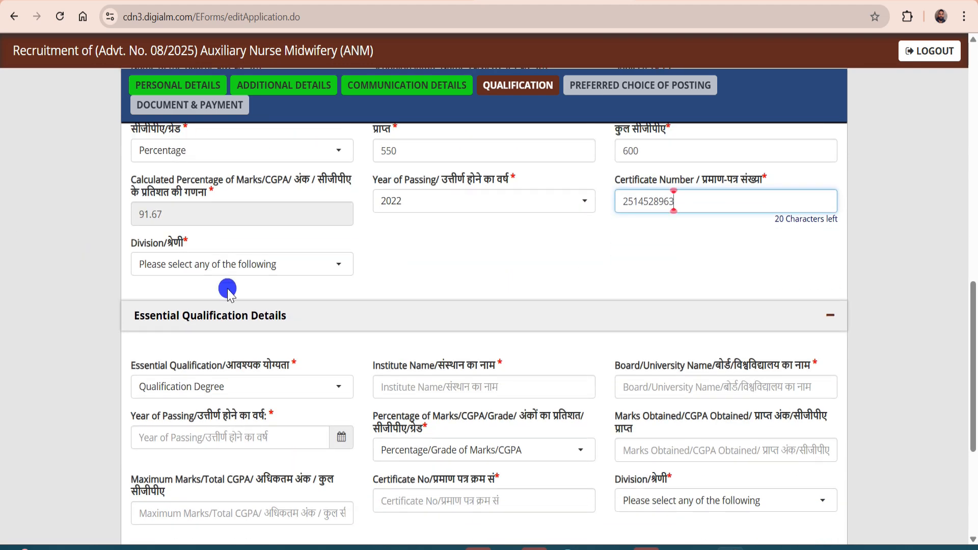
left_click(174, 263)
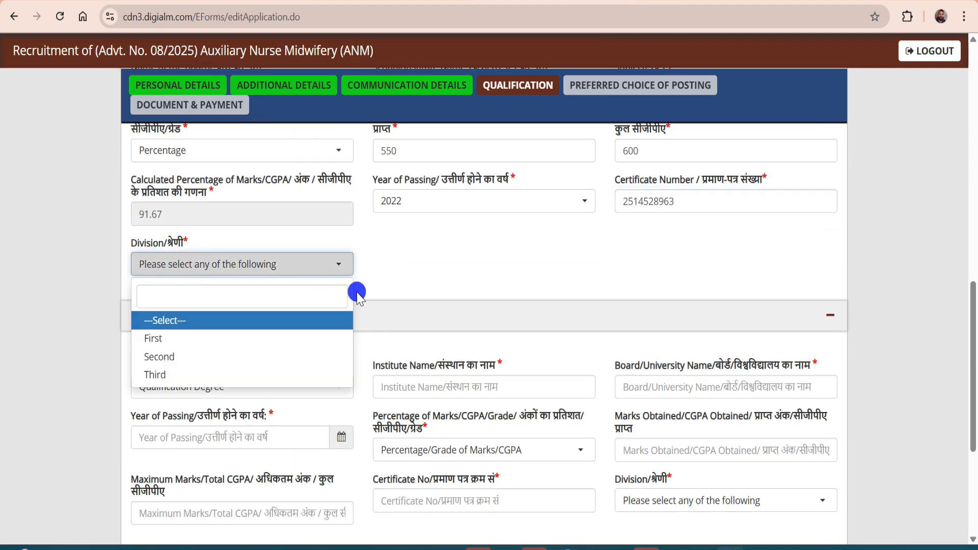
left_click(164, 338)
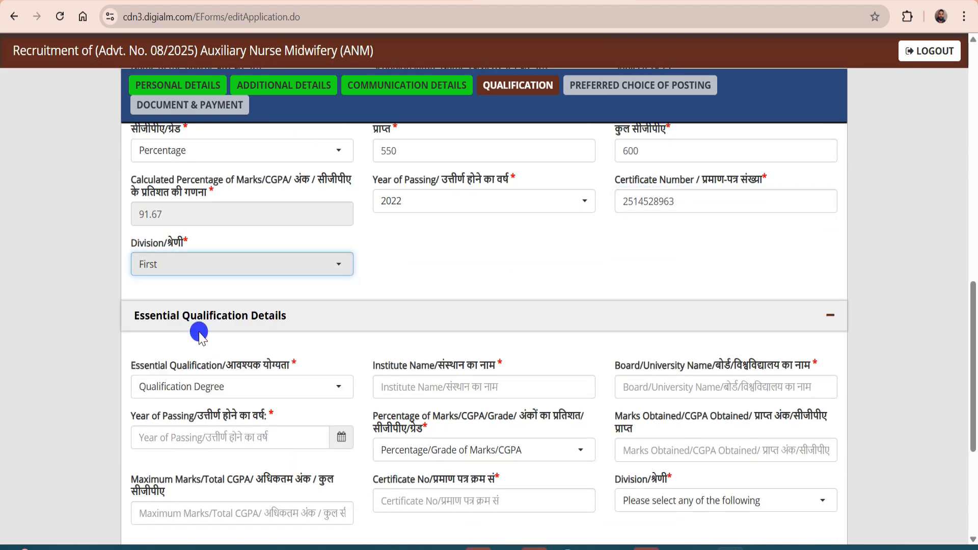
Choose the ANM diploma, fill the institute and board, and set the passing date to 01/03/2024
scroll(328, 274, "down", 3)
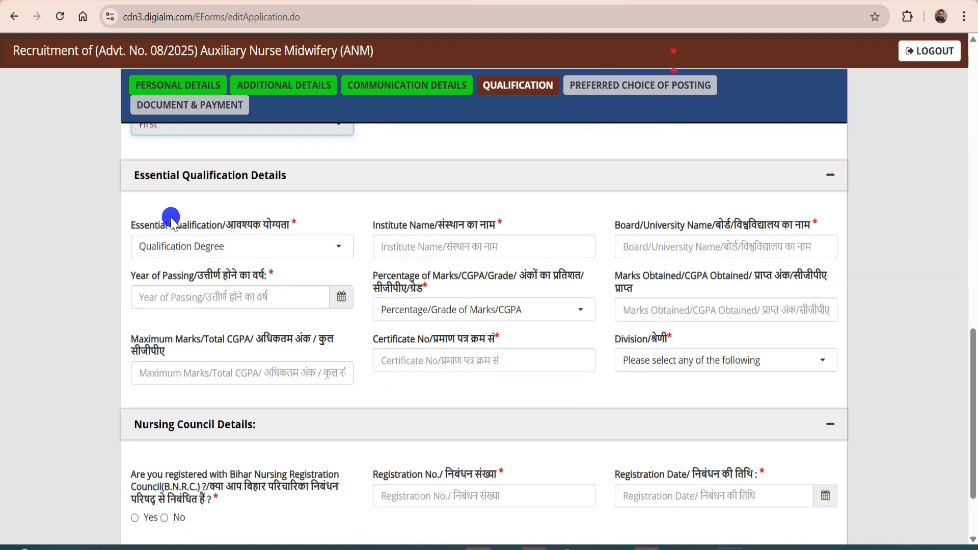
left_click(248, 249)
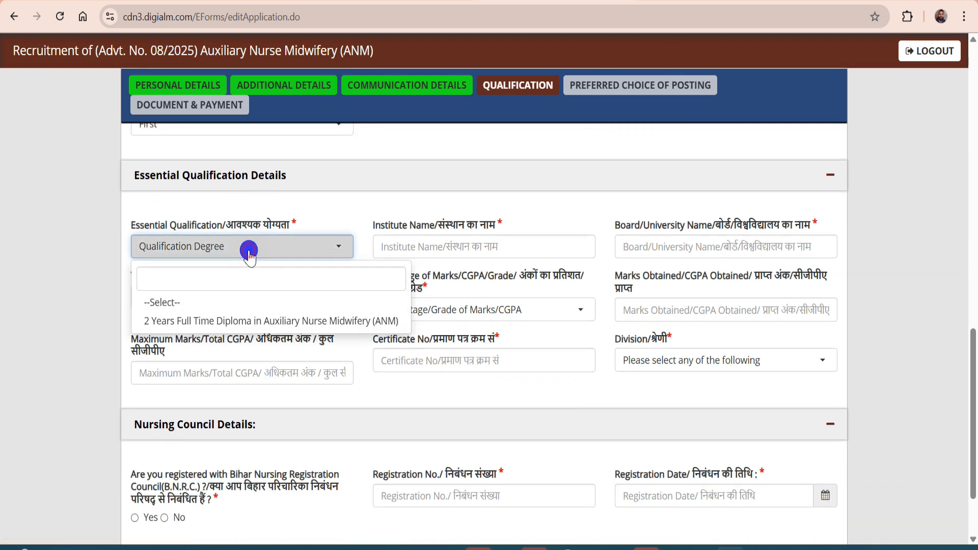
left_click(245, 321)
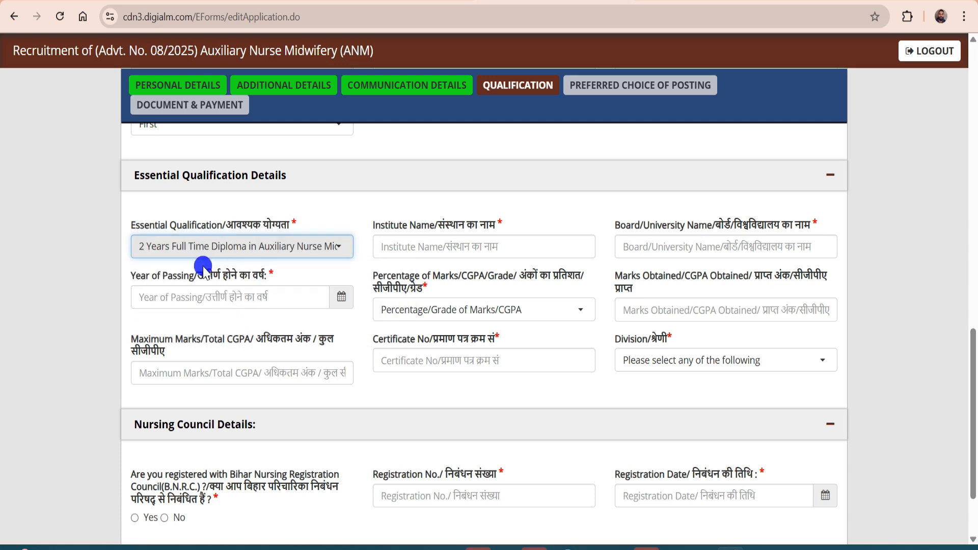
left_click(432, 242)
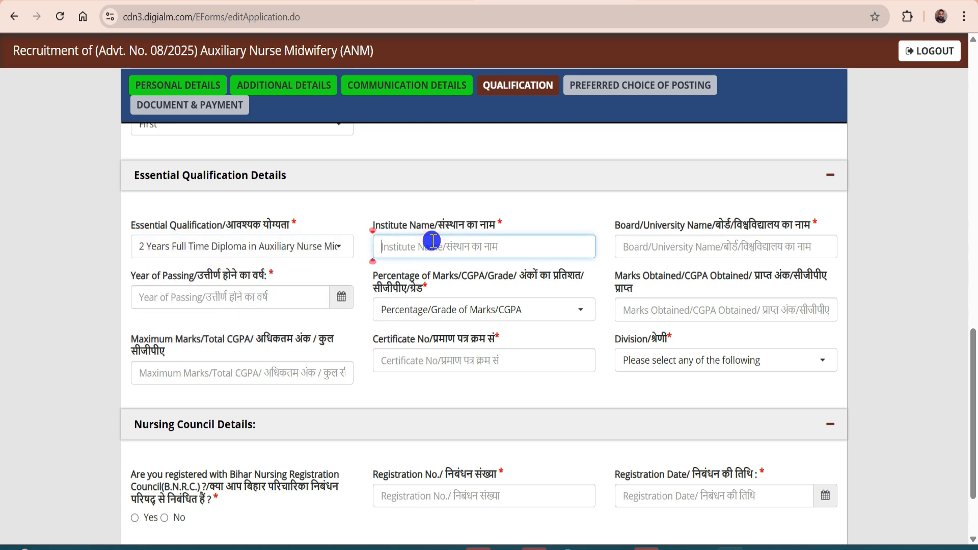
left_click(637, 246)
left_click(212, 309)
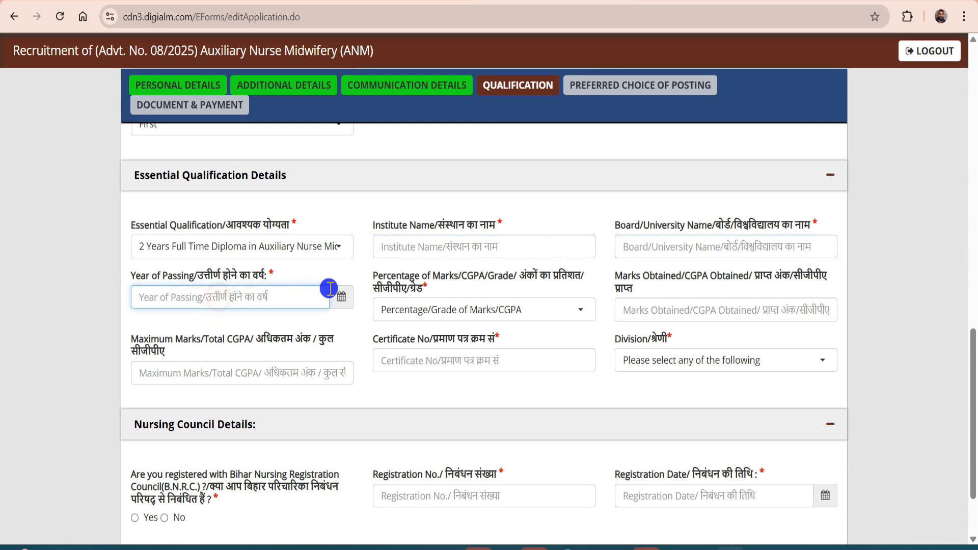
left_click(338, 298)
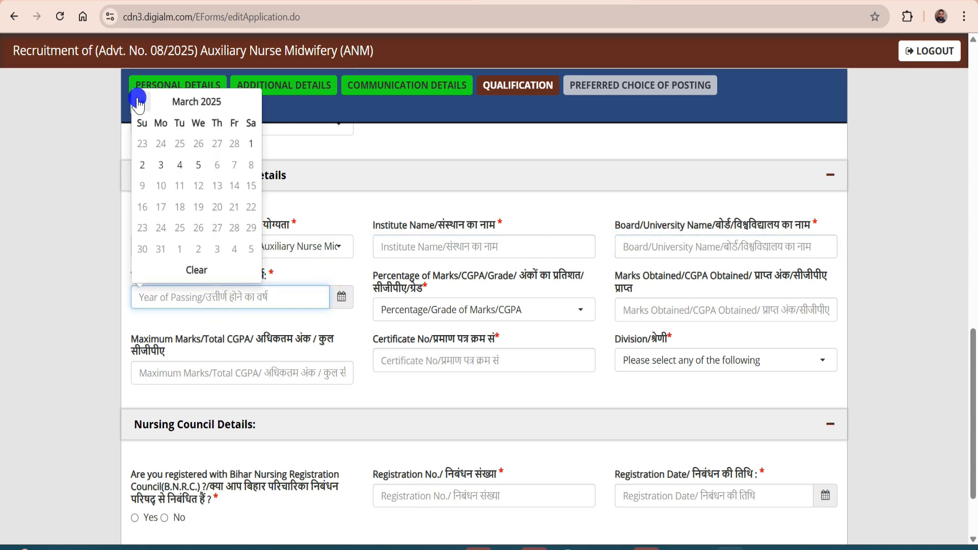
left_click(181, 101)
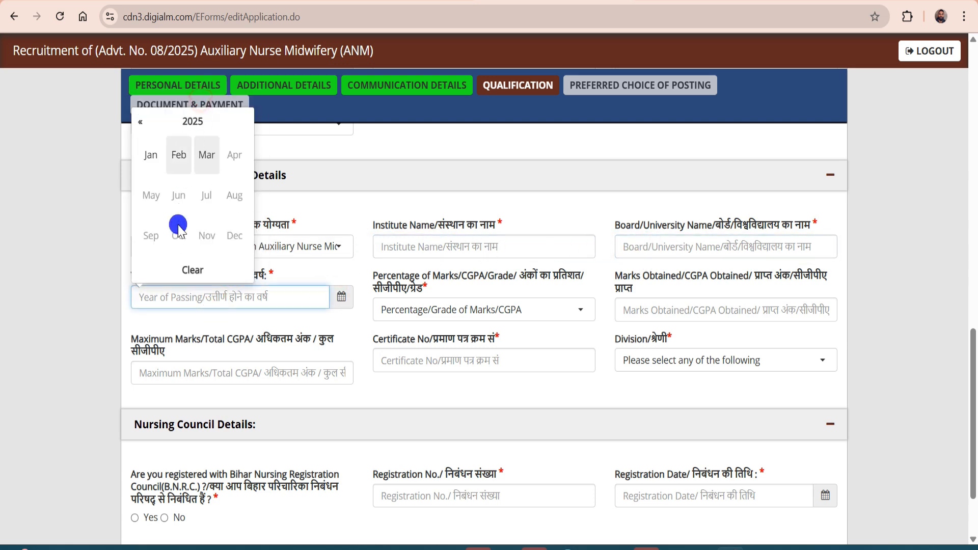
left_click(152, 121)
left_click(184, 198)
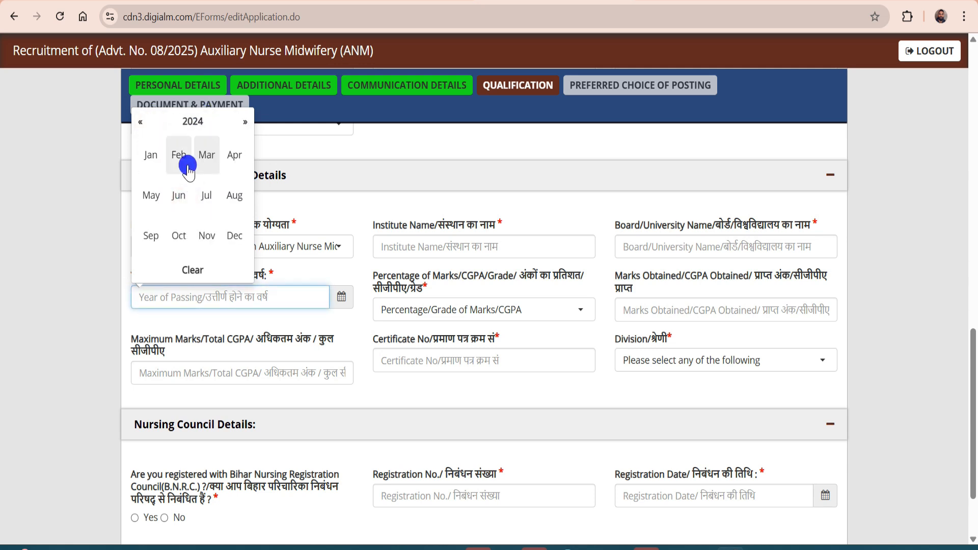
left_click(207, 155)
left_click(234, 142)
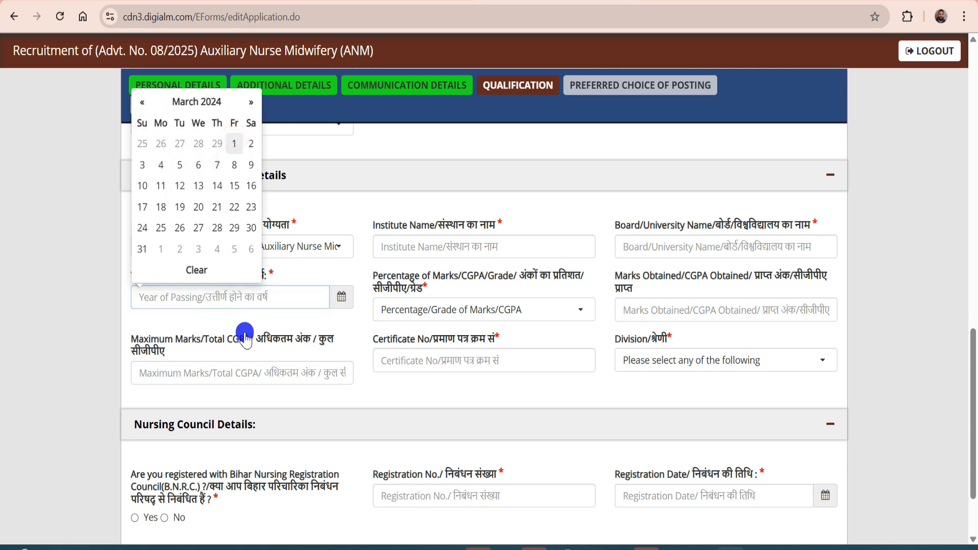
Enter ANM marks as Percentage, 1250 of 1400 (89.29%), the certificate number, and First division
left_click(439, 311)
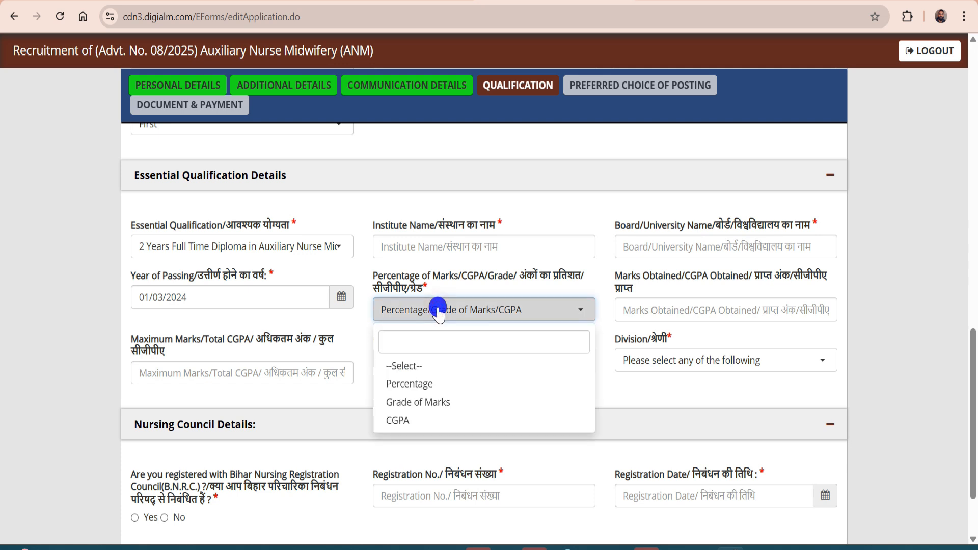
left_click(403, 384)
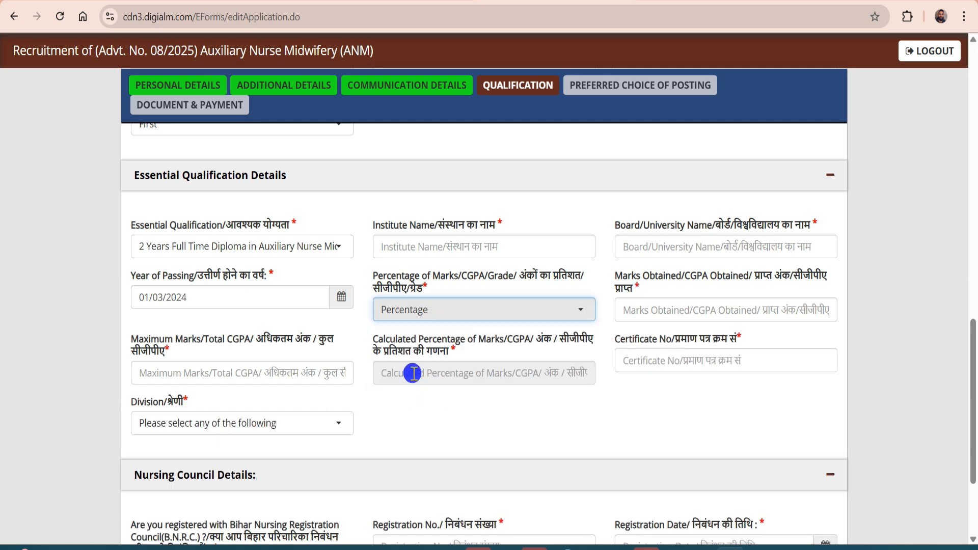
left_click(663, 307)
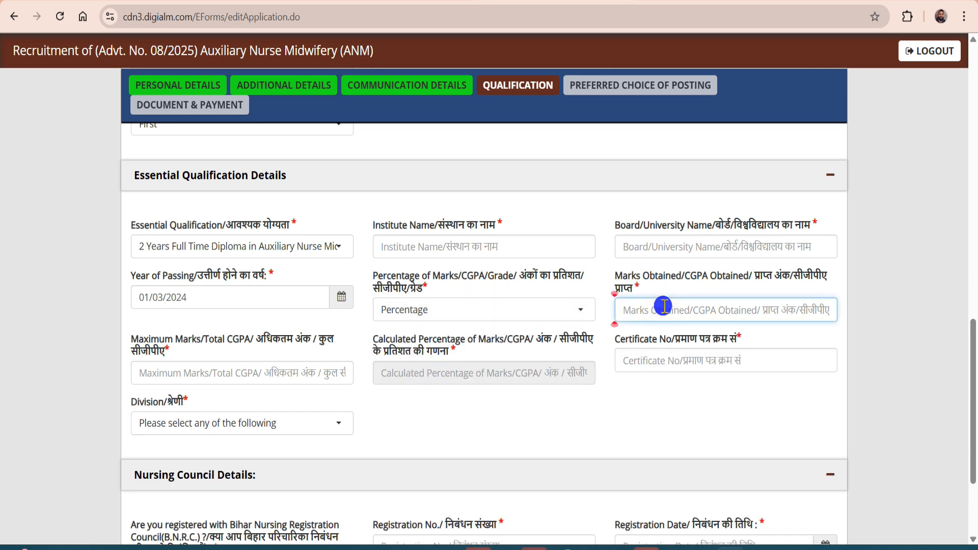
type("1250")
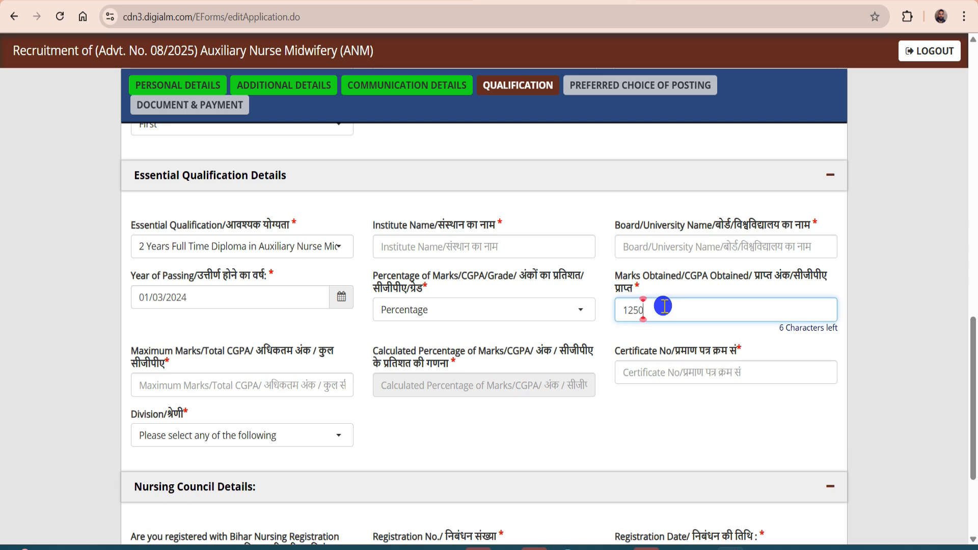
left_click(152, 386)
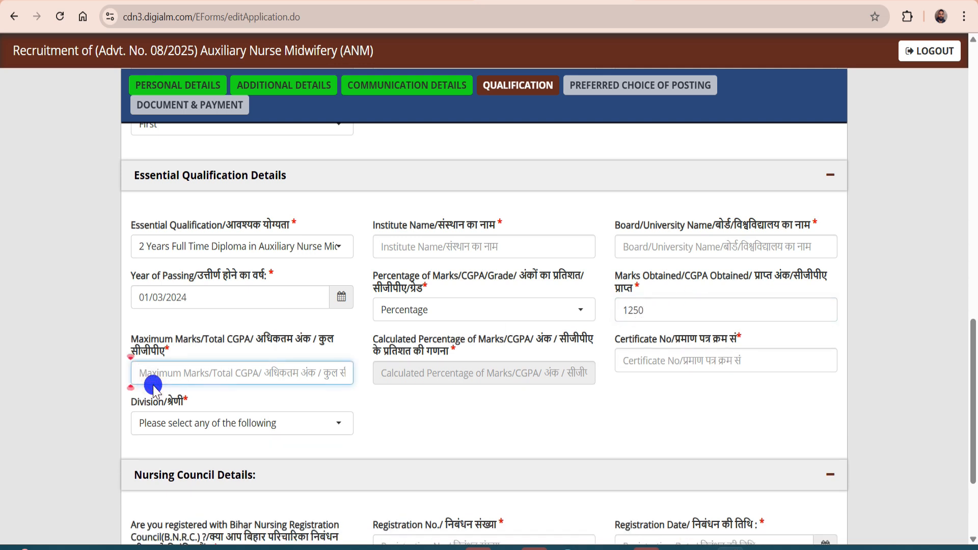
type("1400")
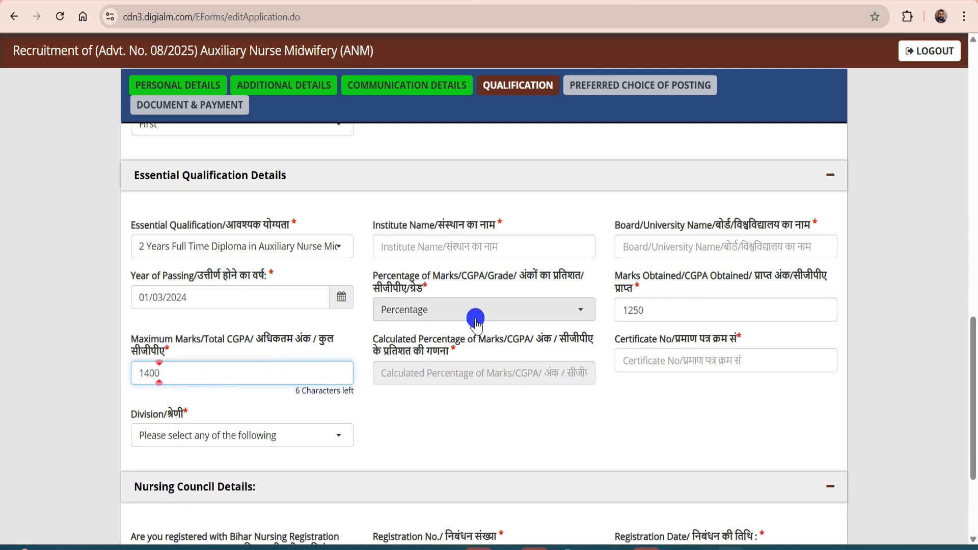
left_click(462, 379)
left_click(660, 363)
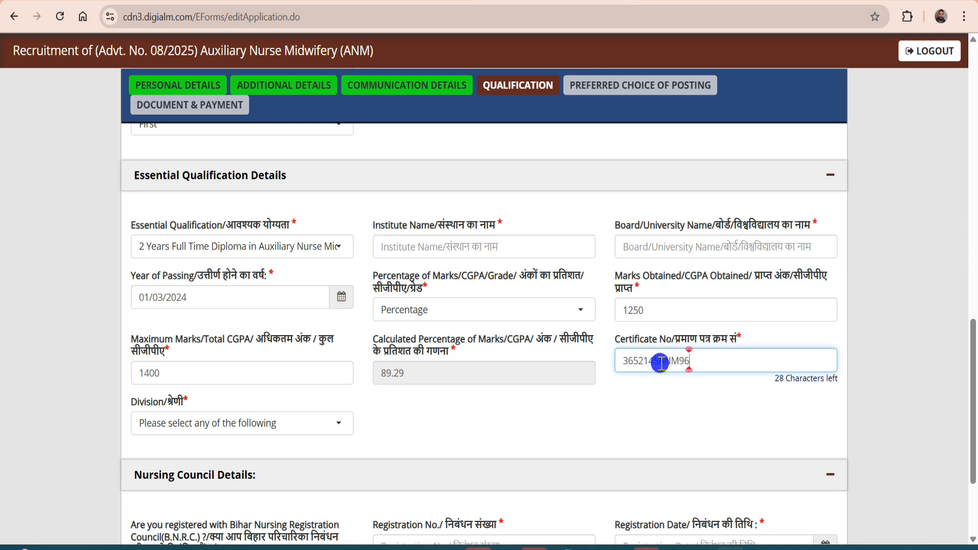
left_click(194, 424)
left_click(198, 362)
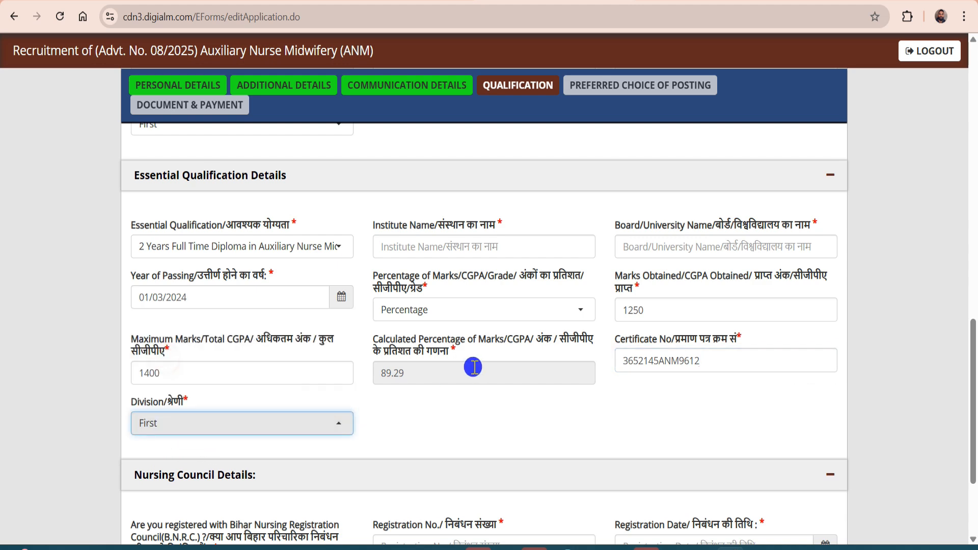
Fill the nursing registration number and date fields, then save the qualification details
scroll(474, 367, "up", 1)
scroll(422, 378, "down", 4)
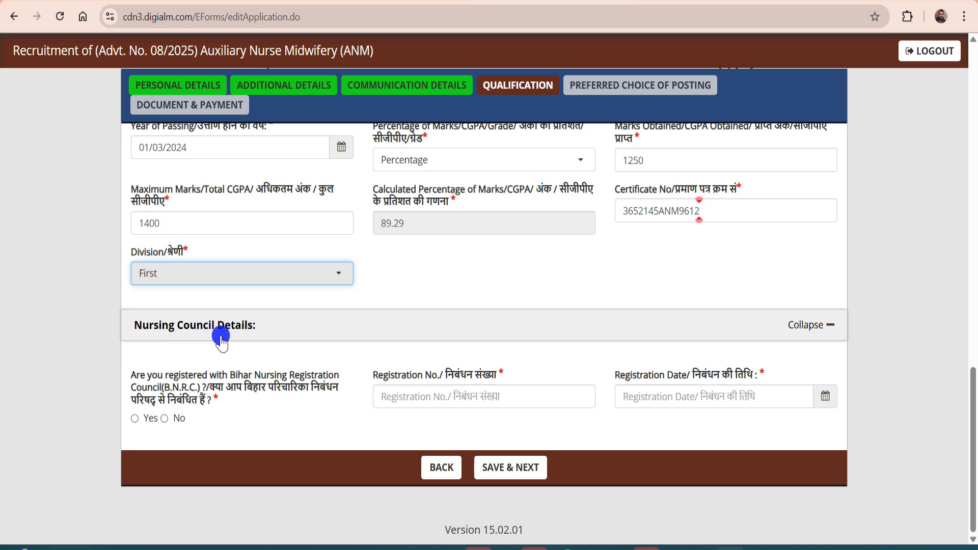
key("alt")
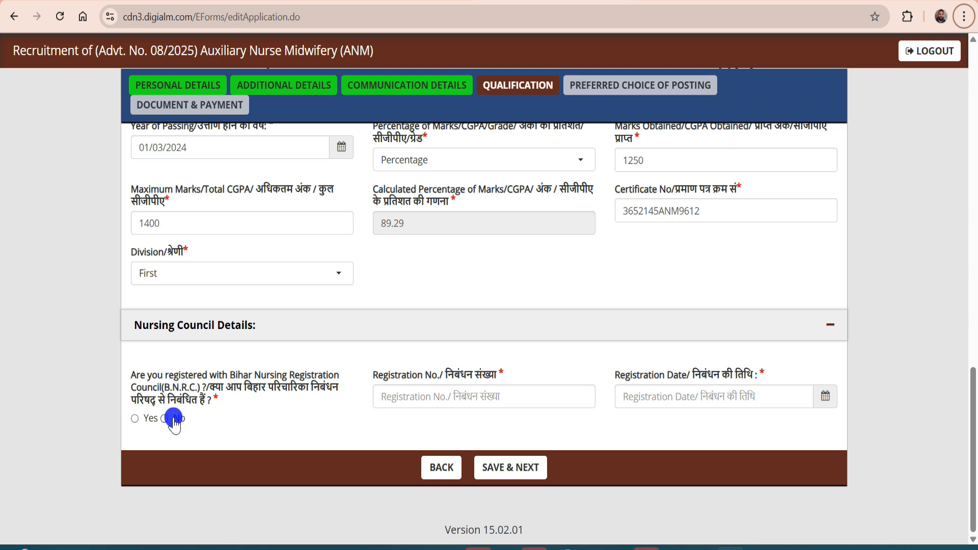
left_click(463, 400)
left_click(671, 401)
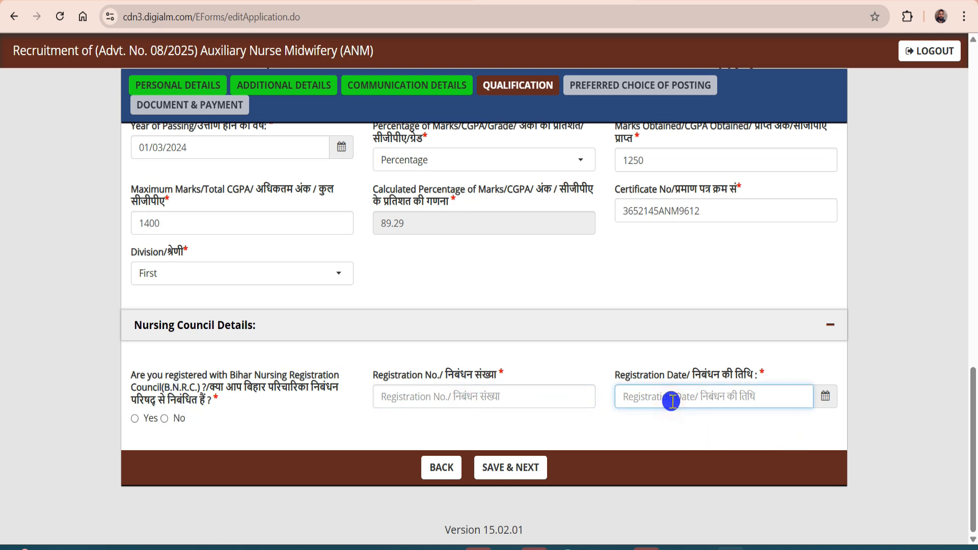
left_click(824, 396)
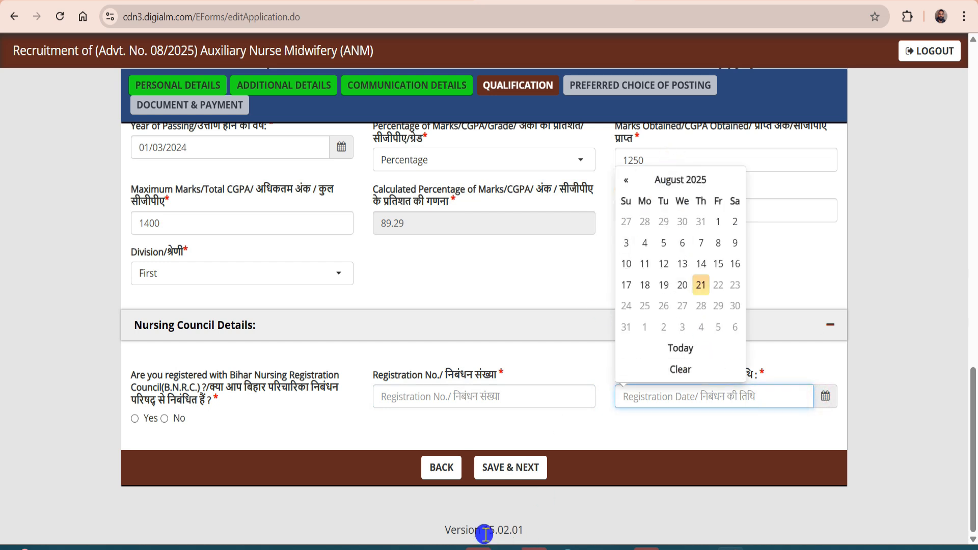
left_click(530, 330)
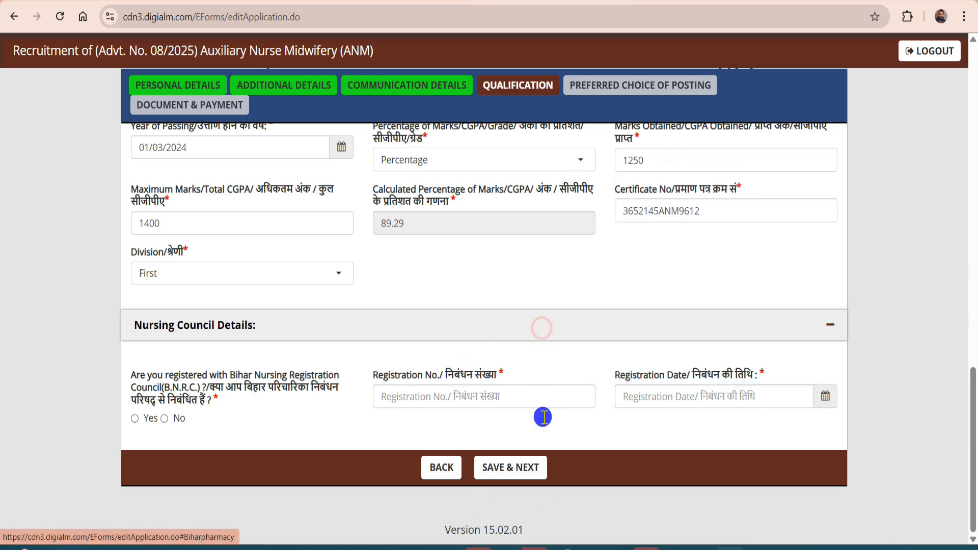
left_click(511, 467)
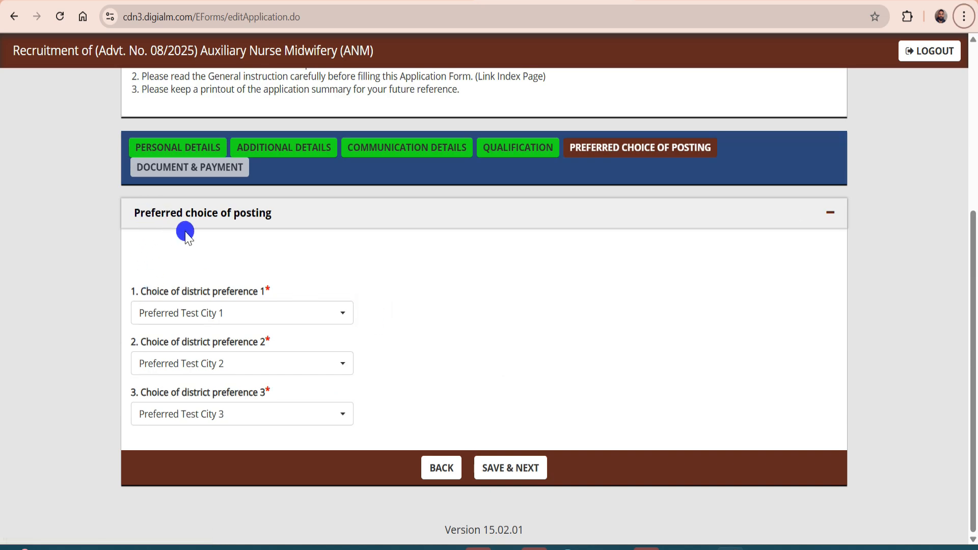
Choose Buxar, East Champaran and Gaya as district preferences 1–3, save, and confirm the alert
left_click(203, 313)
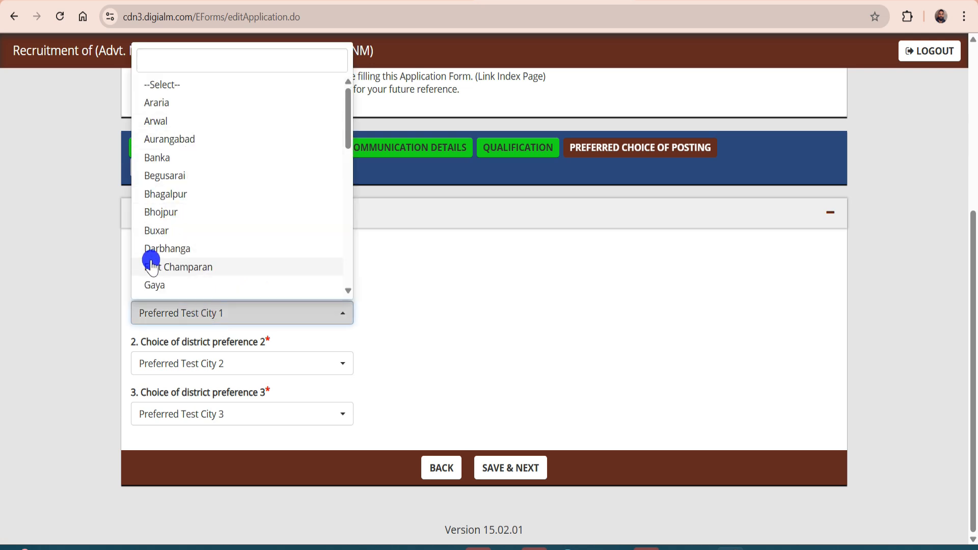
left_click(163, 230)
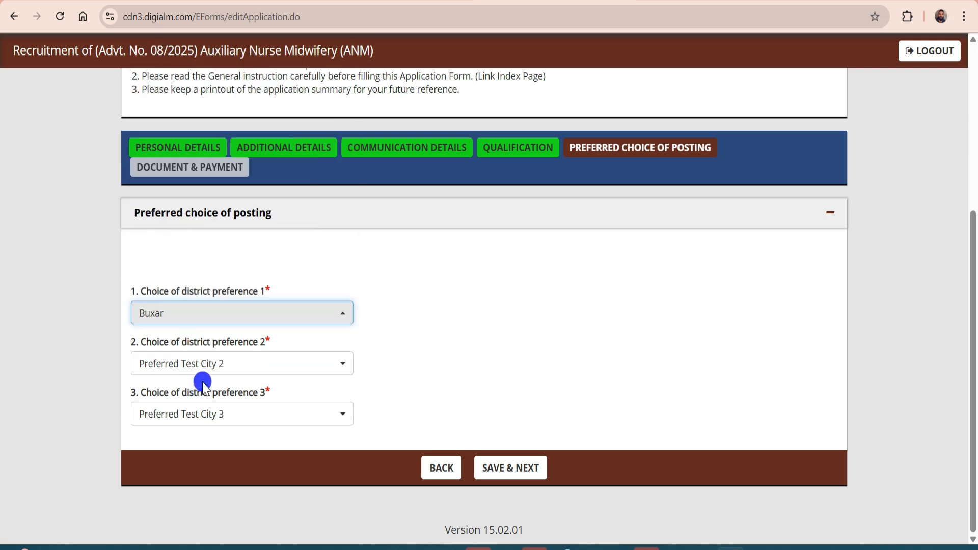
left_click(213, 364)
left_click(190, 268)
left_click(190, 416)
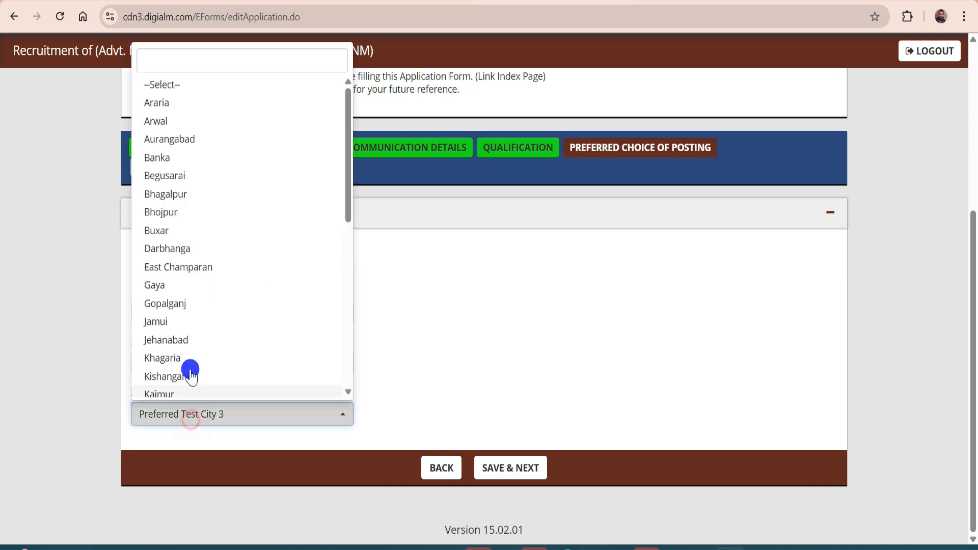
left_click(182, 286)
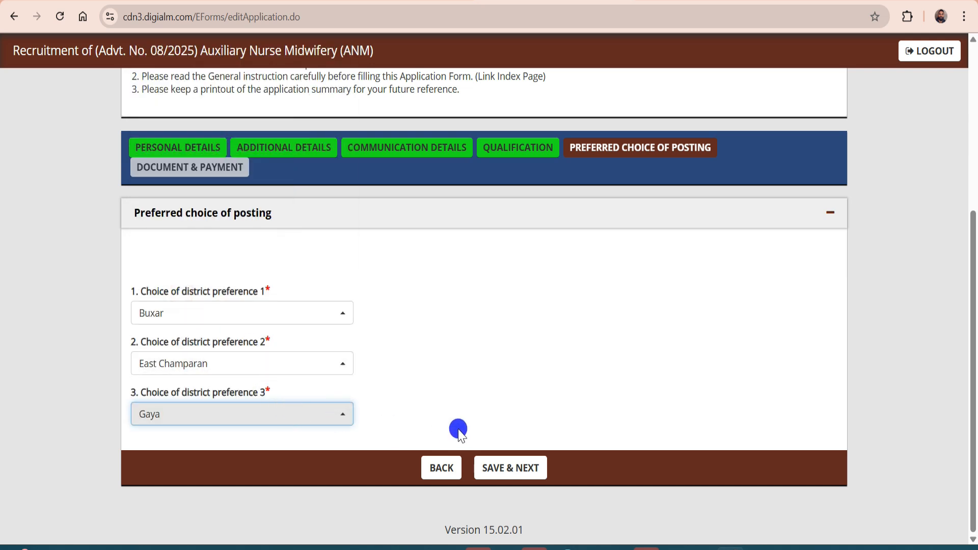
left_click(516, 468)
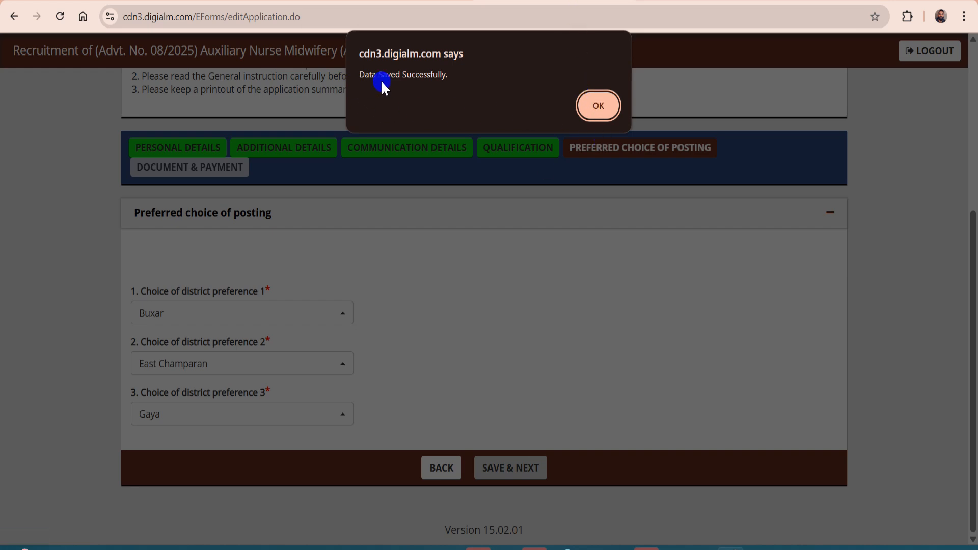
left_click(605, 107)
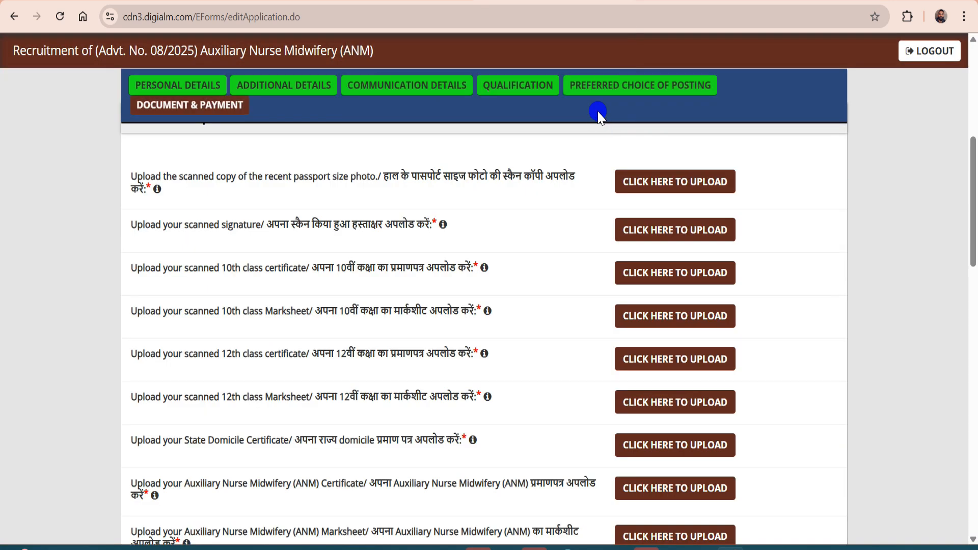
View and close the upload instructions for the photo, signature and 10th certificate
scroll(502, 144, "up", 1)
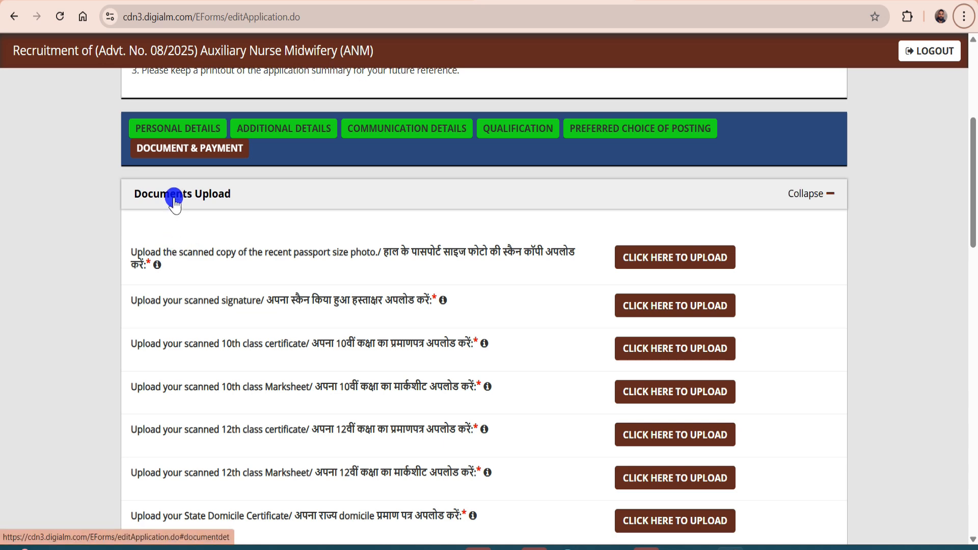
scroll(174, 200, "up", 1)
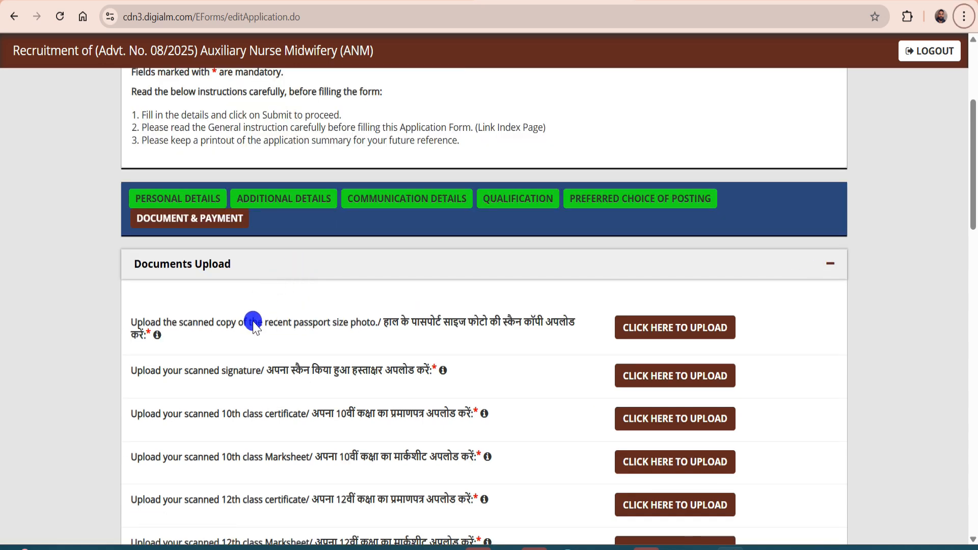
left_click(637, 331)
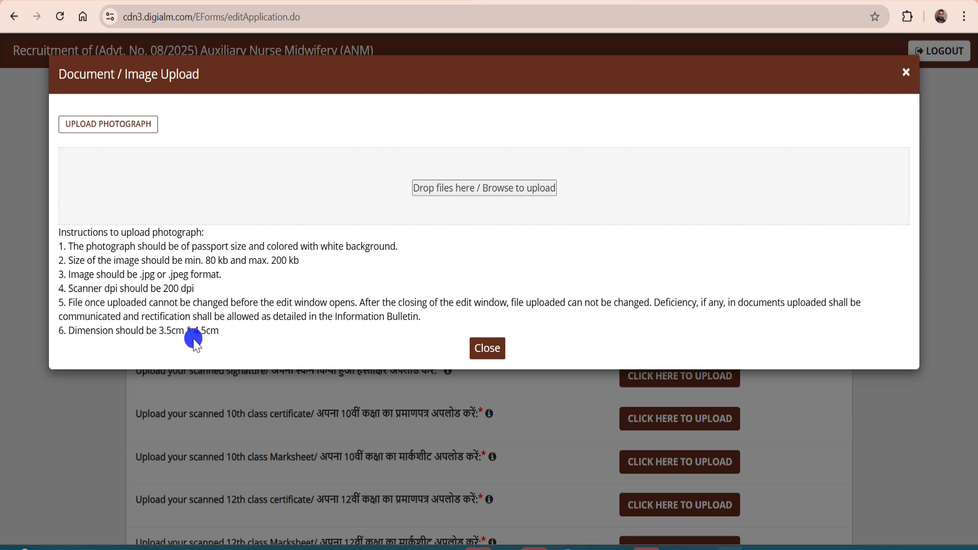
left_click(490, 348)
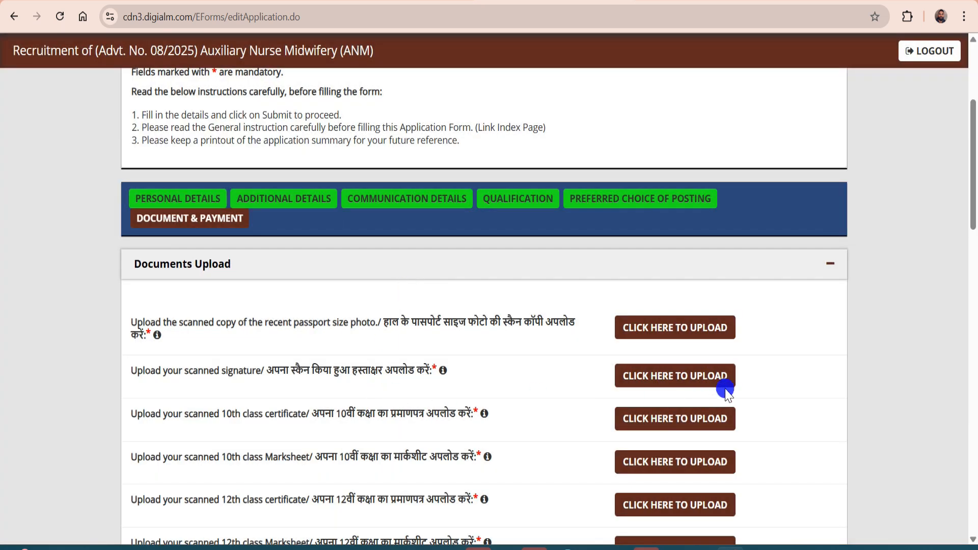
left_click(671, 377)
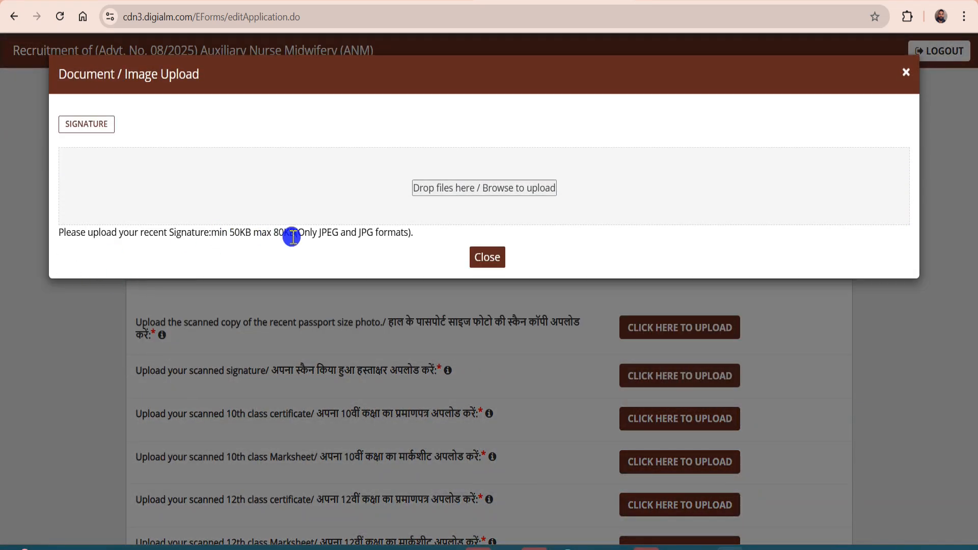
left_click(488, 259)
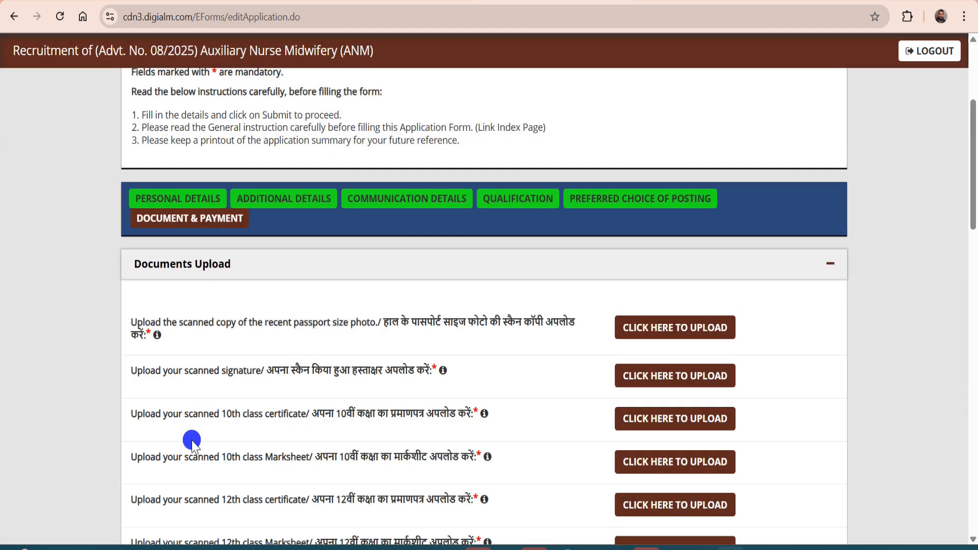
scroll(200, 410, "down", 1)
left_click(657, 348)
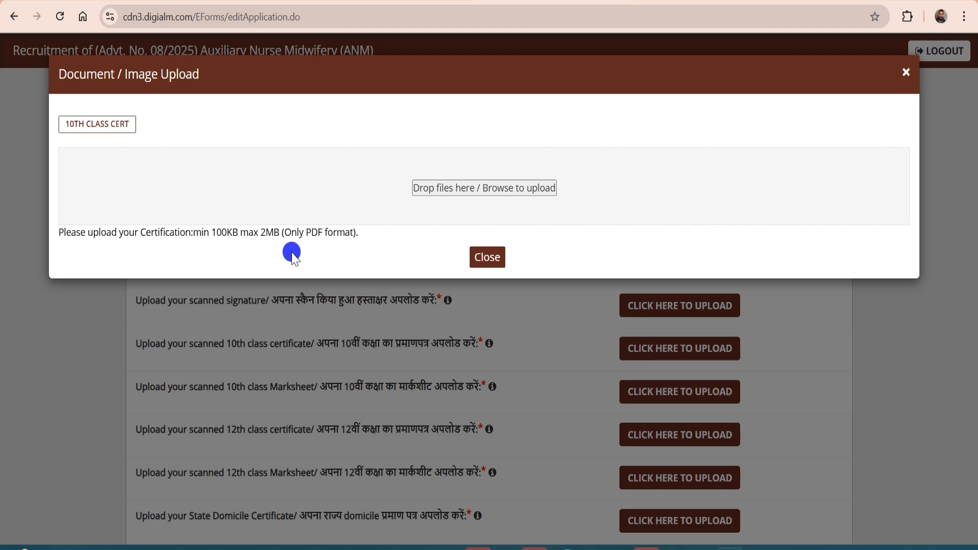
left_click(488, 258)
Scroll down past the Online payment mode and instructions to the Declaration section
scroll(235, 351, "down", 3)
scroll(244, 352, "down", 2)
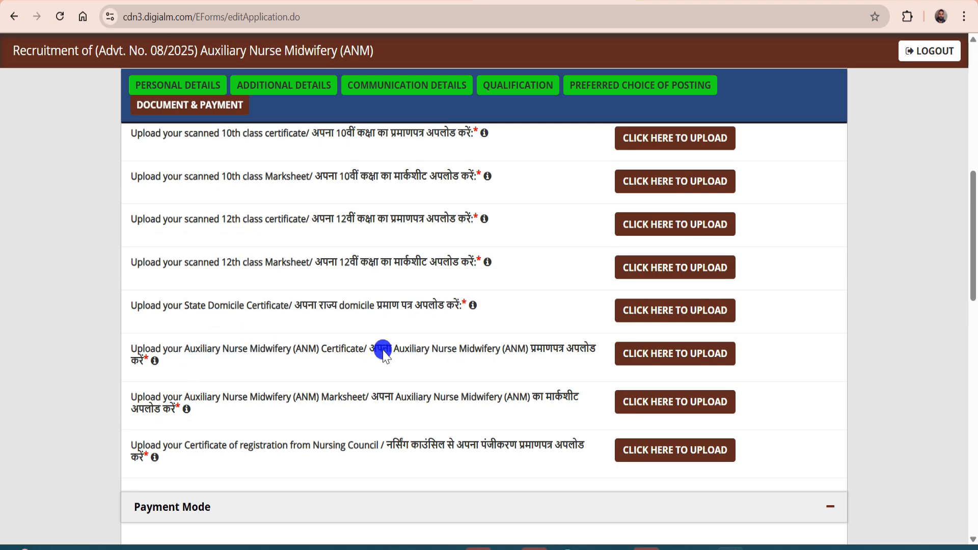
scroll(240, 375, "down", 1)
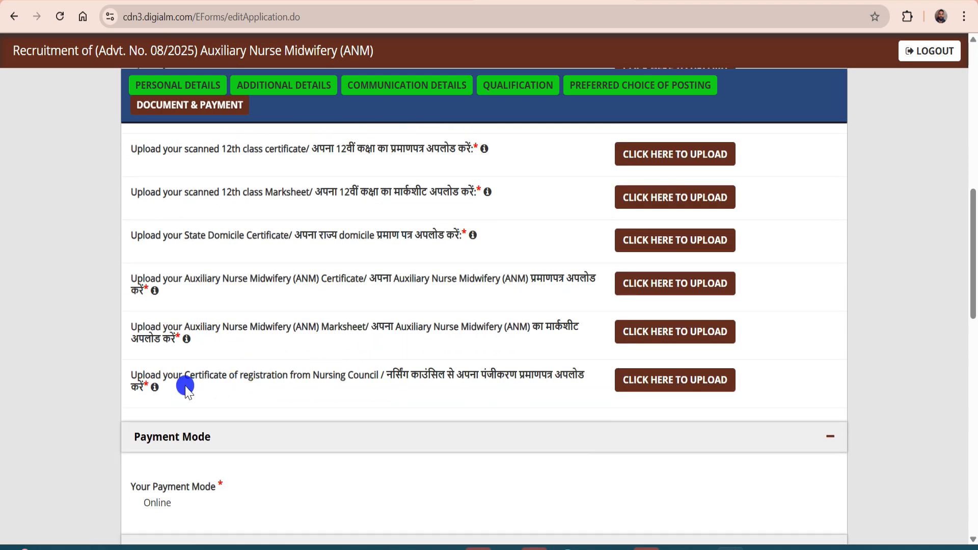
scroll(219, 383, "down", 1)
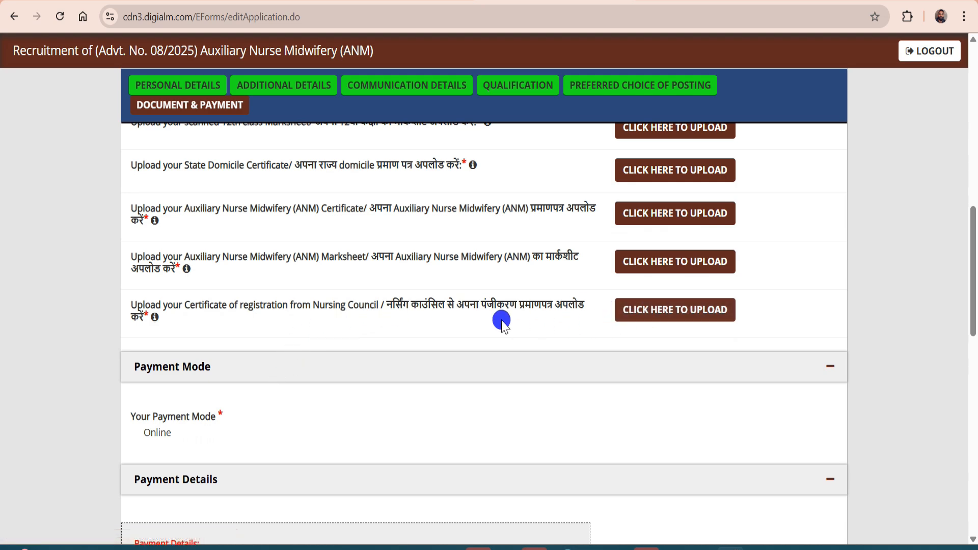
scroll(280, 319, "down", 8)
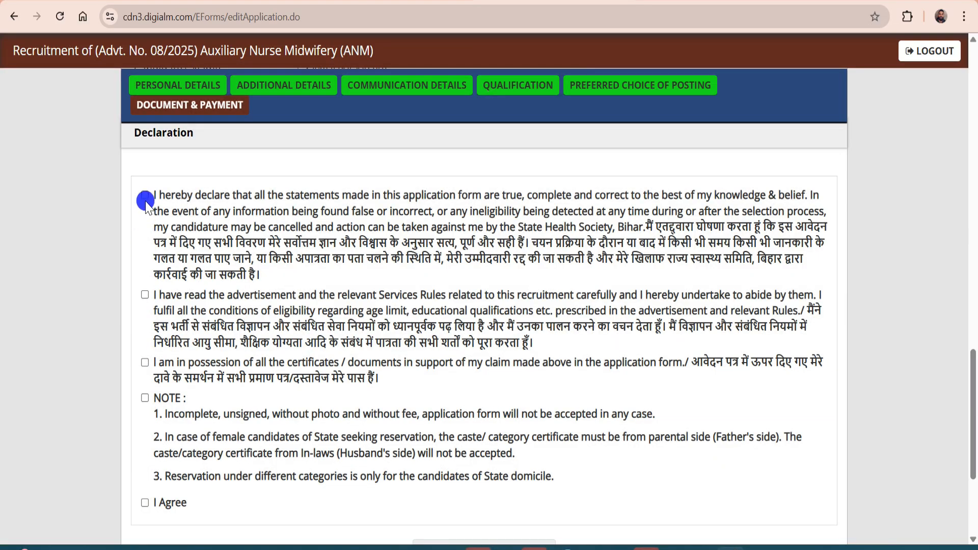
Tick the declarations for the advertisement rules, supporting certificates and the NOTE statement
left_click(145, 296)
left_click(145, 362)
left_click(148, 400)
scroll(222, 402, "up", 1)
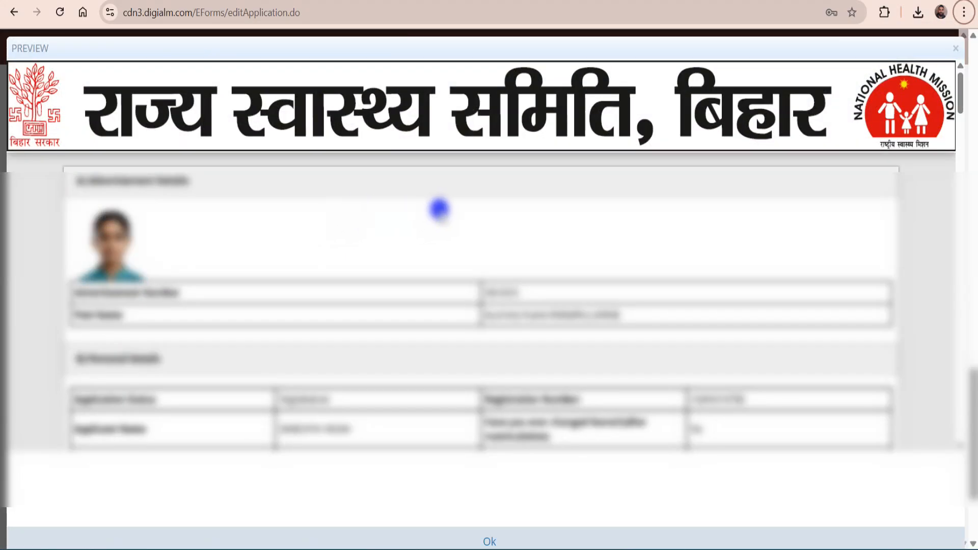
Review and close the application preview, submit the form, and dismiss the 10th certificate reminder
scroll(439, 209, "down", 20)
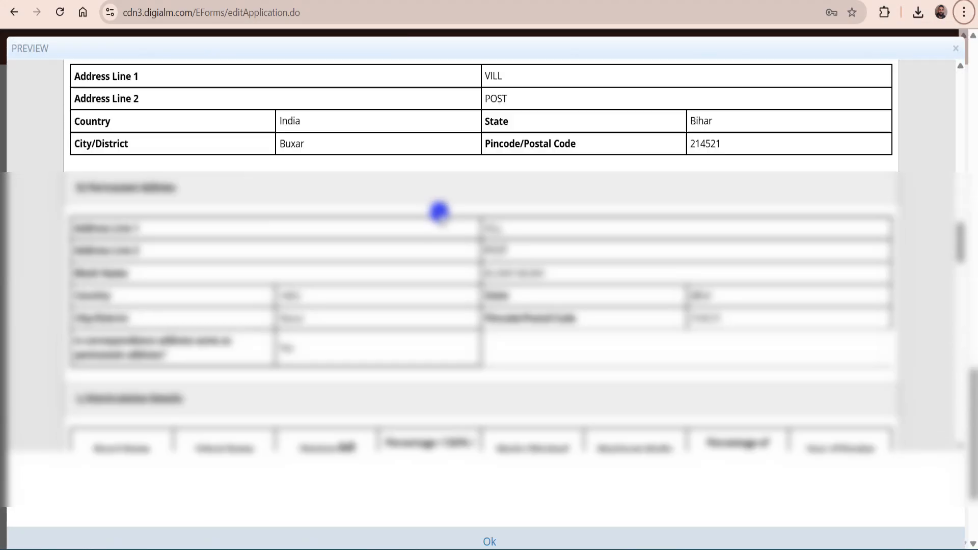
scroll(439, 211, "down", 20)
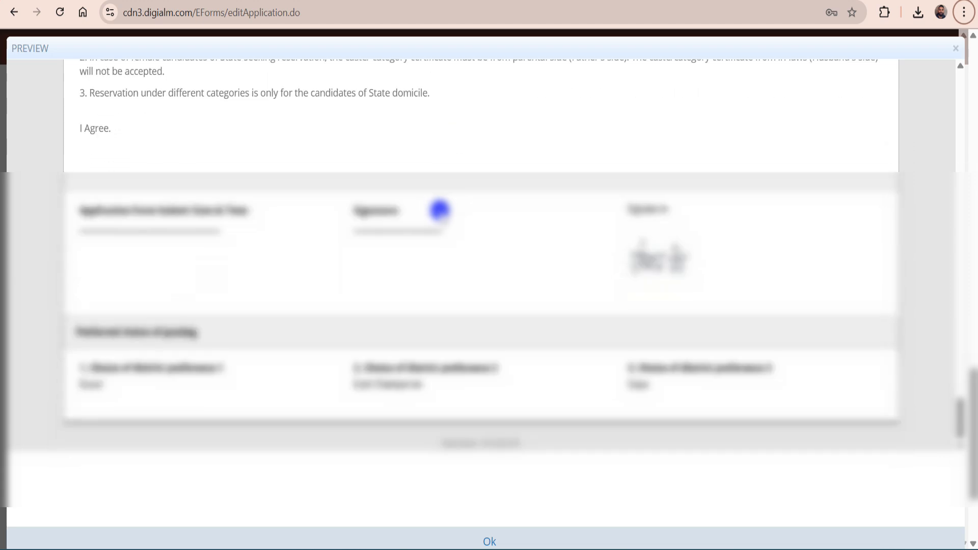
scroll(492, 120, "up", 20)
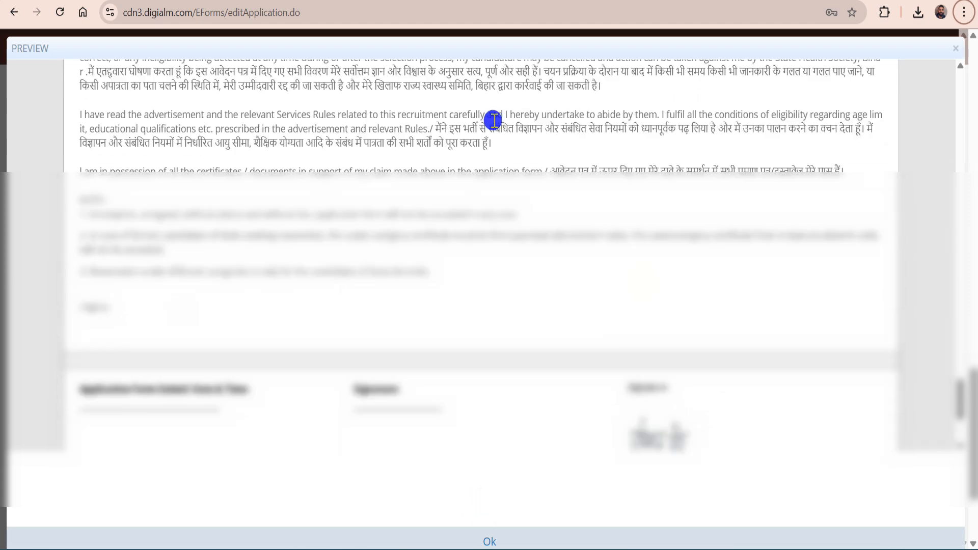
scroll(492, 121, "up", 15)
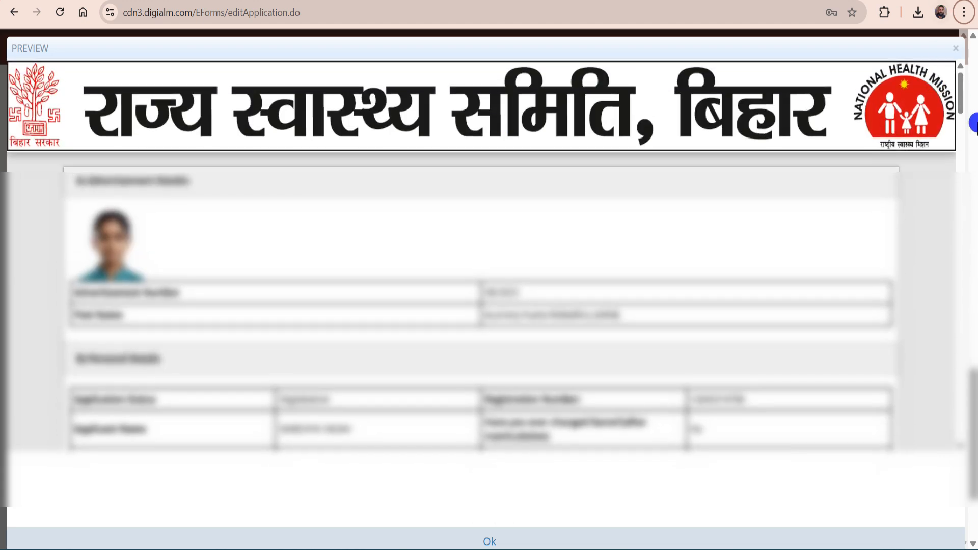
left_click(956, 50)
scroll(236, 247, "down", 4)
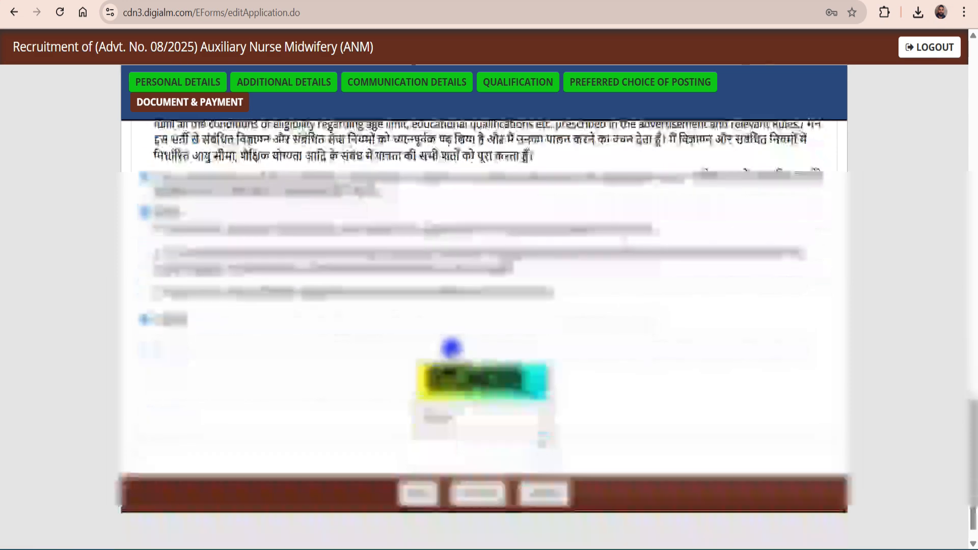
left_click(533, 472)
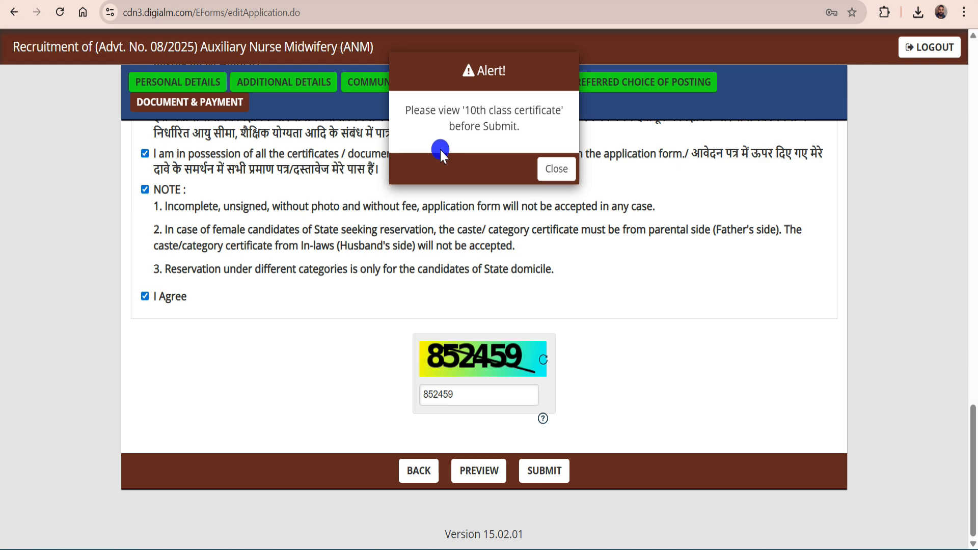
left_click(548, 170)
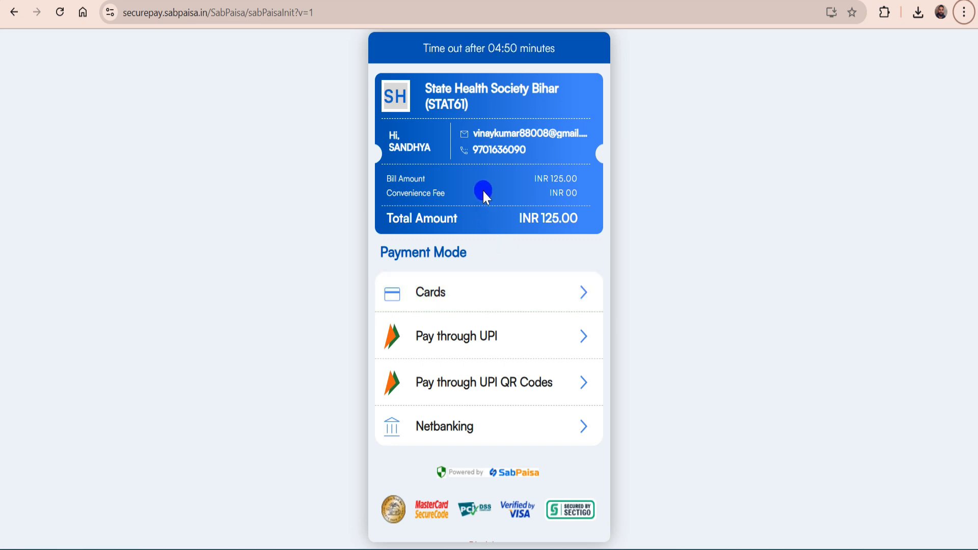
Try the Cards, UPI ID, UPI QR and Netbanking payment modes on SabPaisa
left_click(441, 305)
scroll(506, 302, "down", 2)
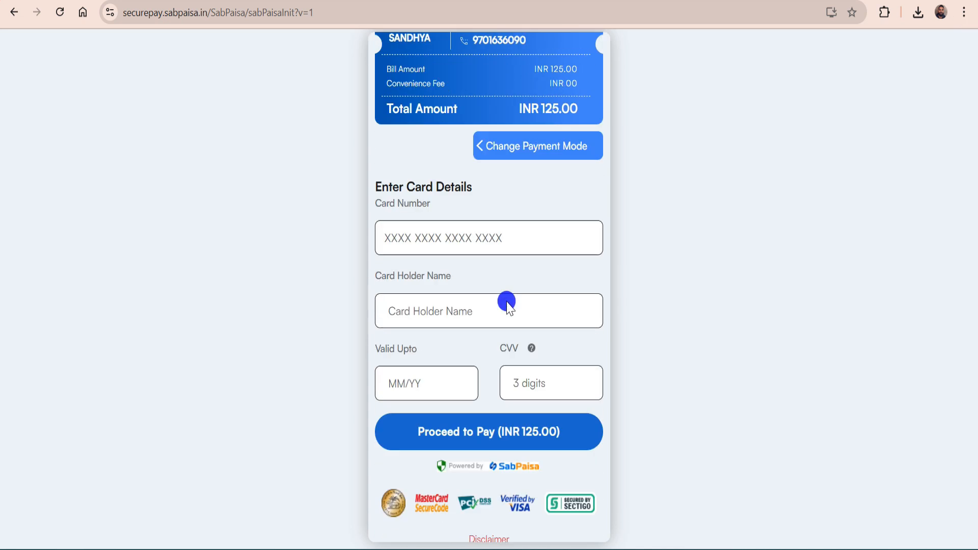
left_click(477, 143)
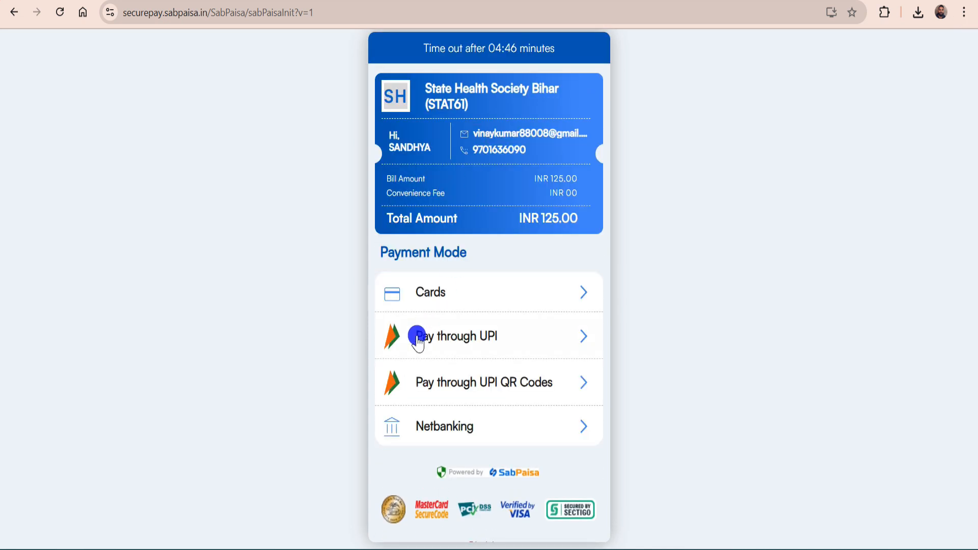
left_click(443, 338)
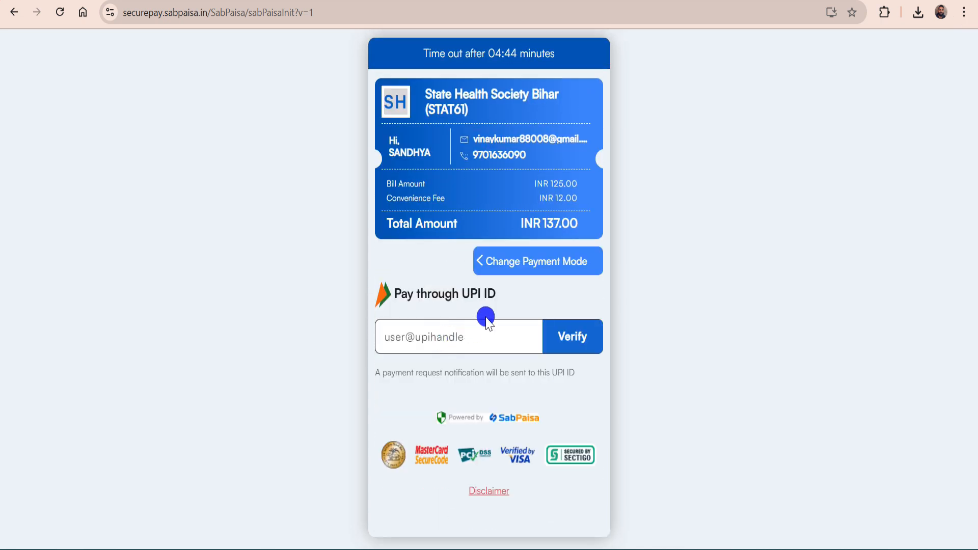
left_click(507, 260)
left_click(481, 381)
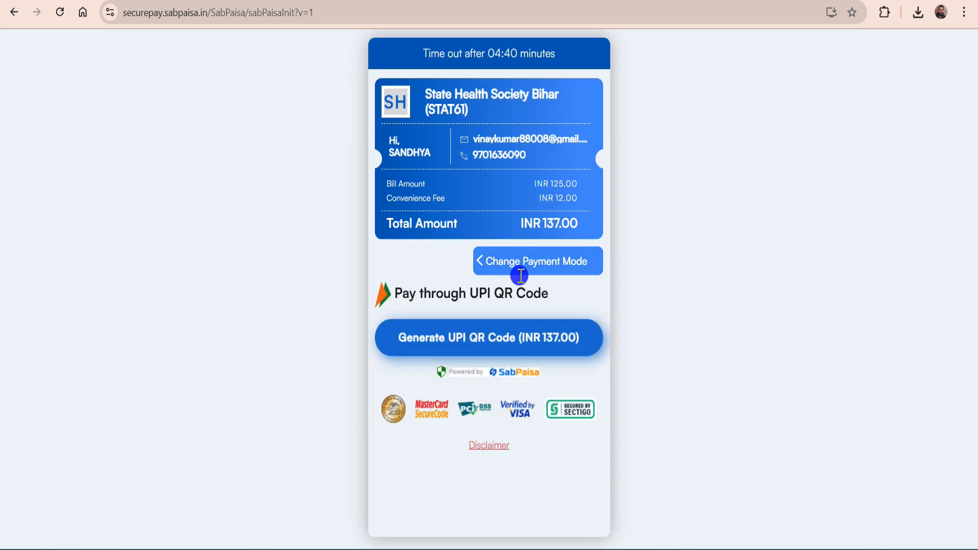
left_click(497, 261)
left_click(469, 428)
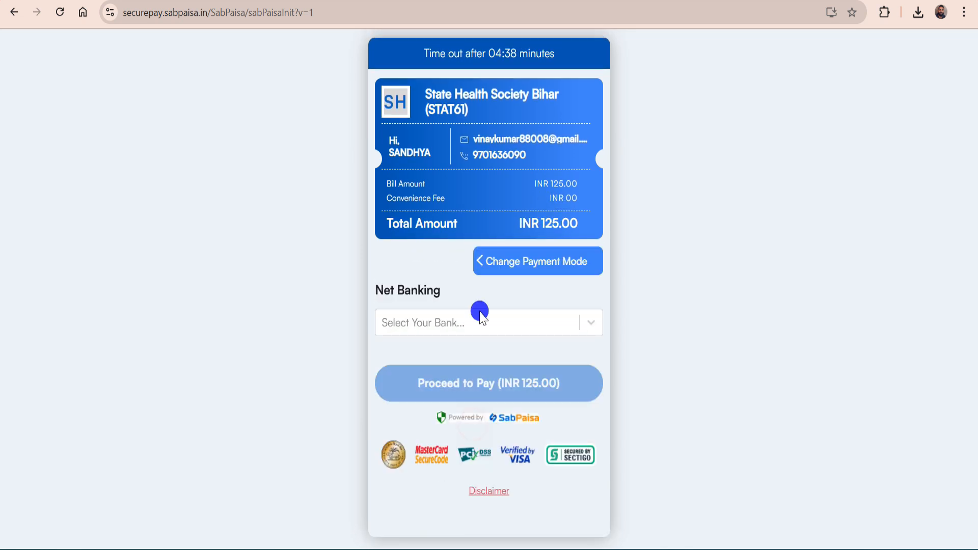
left_click(483, 263)
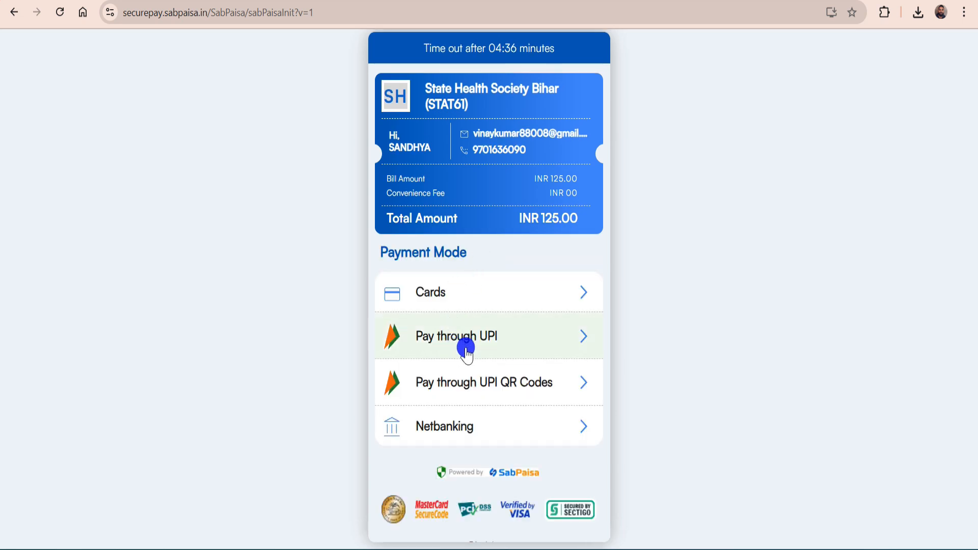
Select Pay through UPI QR Codes and generate the QR code for INR 137.00
left_click(487, 349)
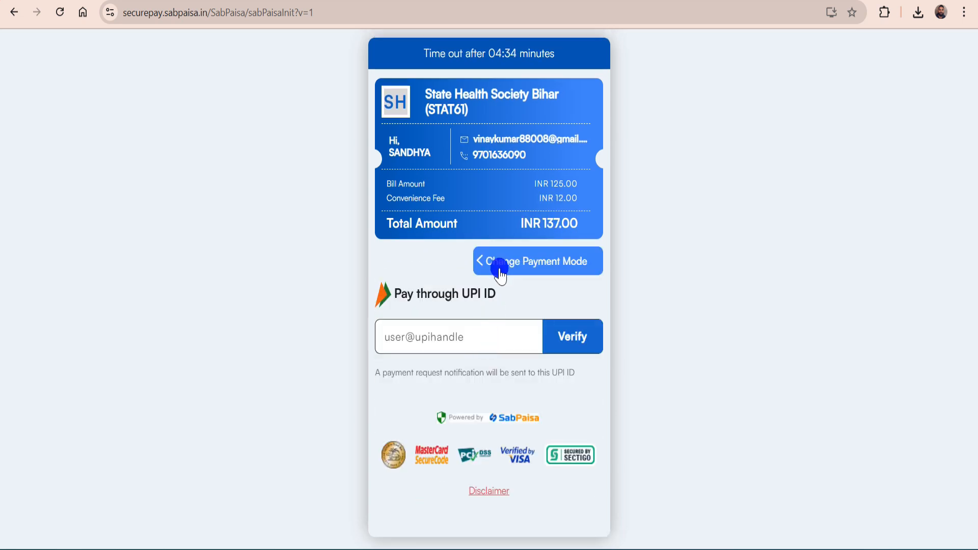
left_click(479, 264)
left_click(476, 386)
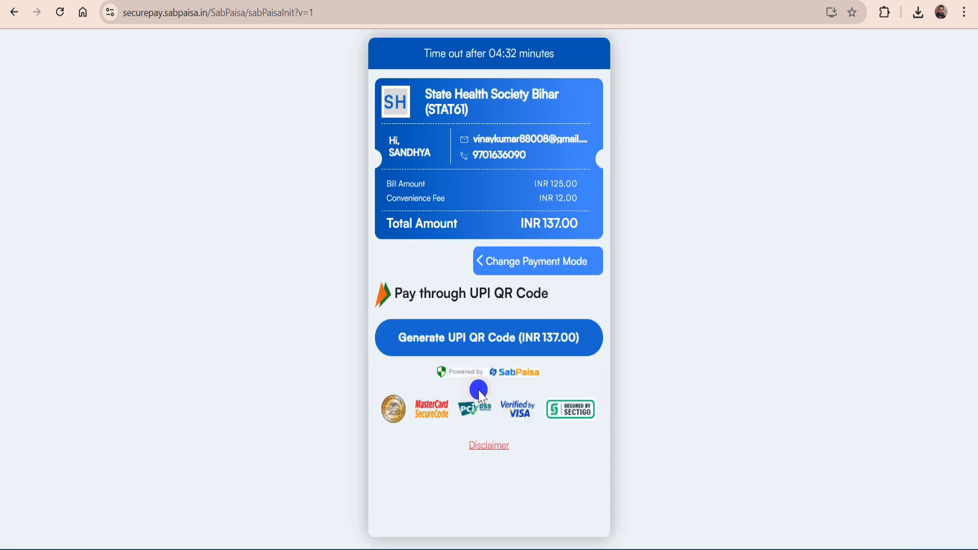
left_click(488, 346)
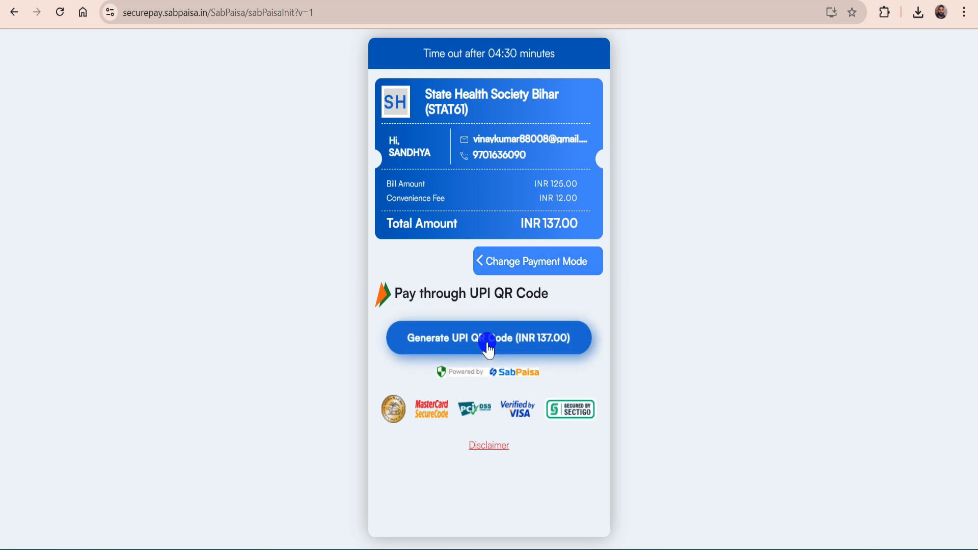